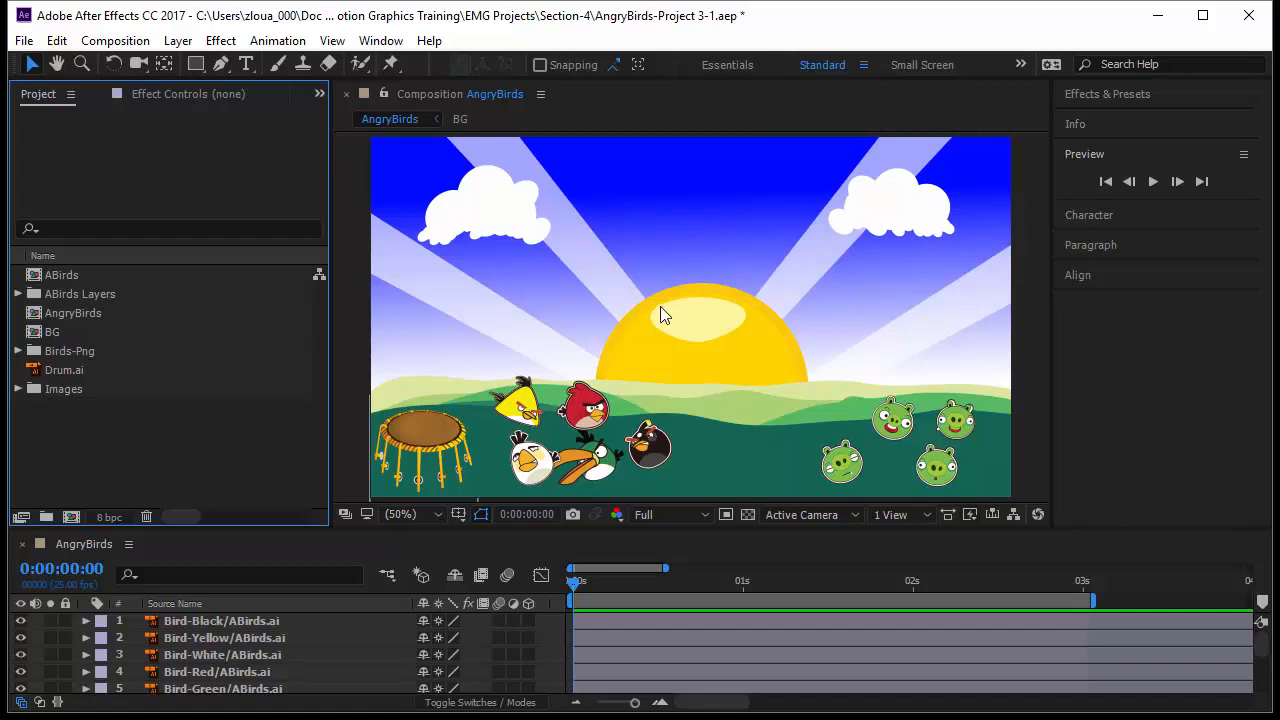
Create a 1280 × 720, 25 fps, 4-second composition and place Bird-White/ABirds.ai near its left side.
click(71, 517)
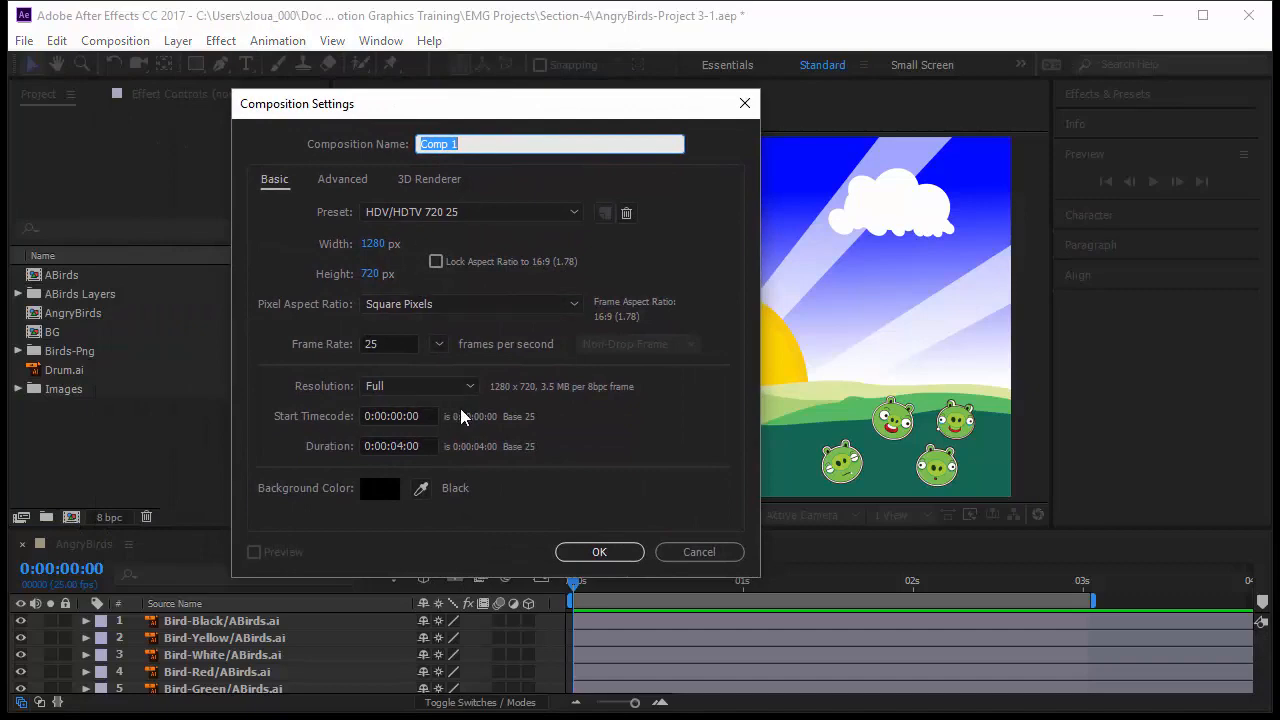
click(598, 553)
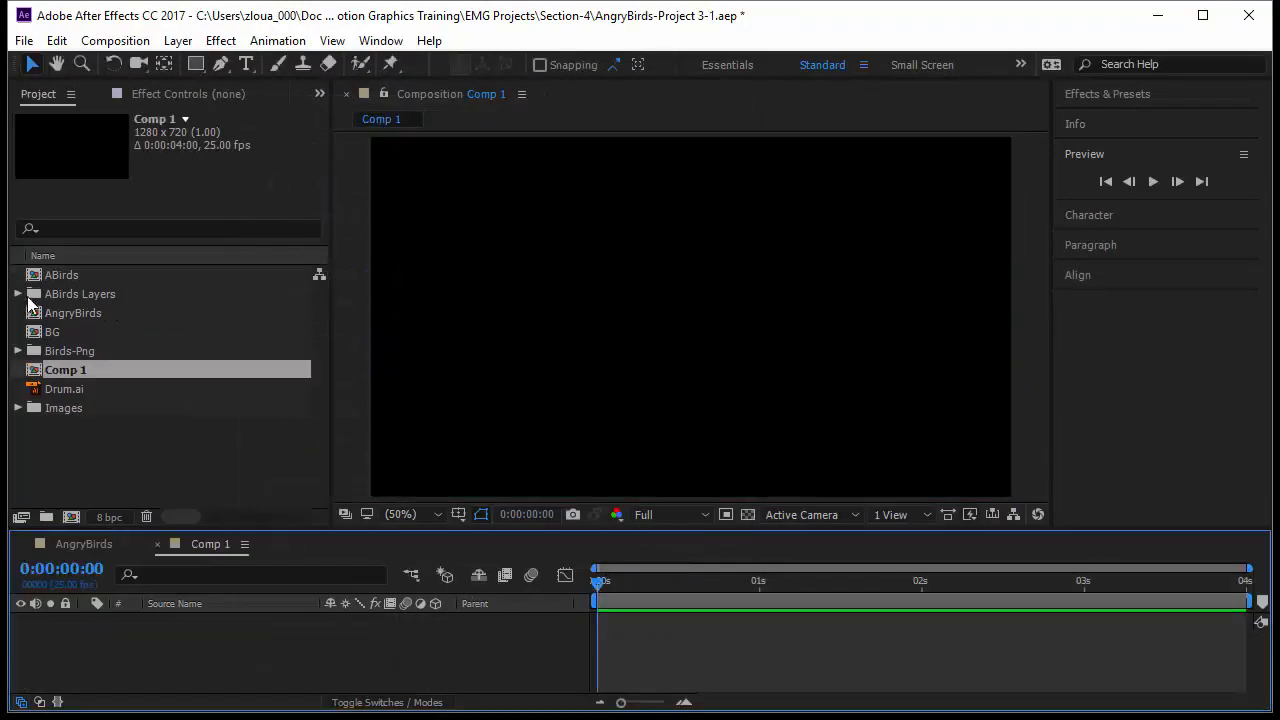
click(19, 294)
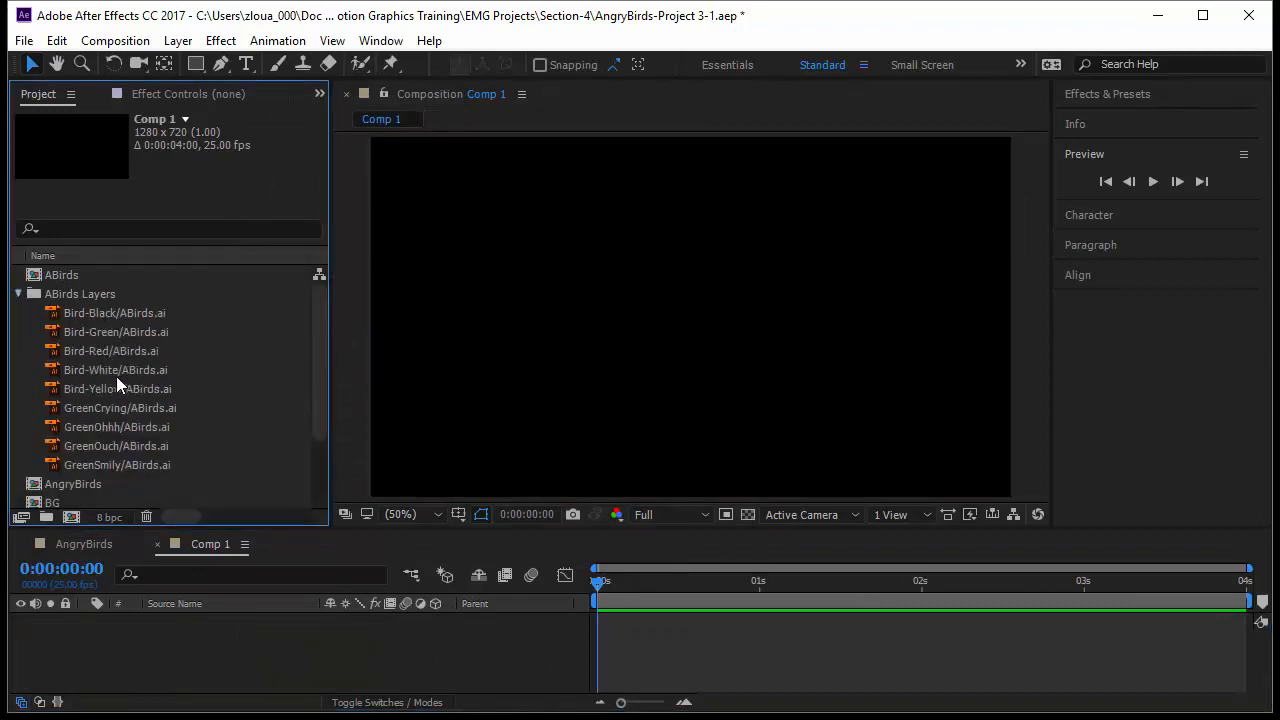
drag(116, 372, 463, 365)
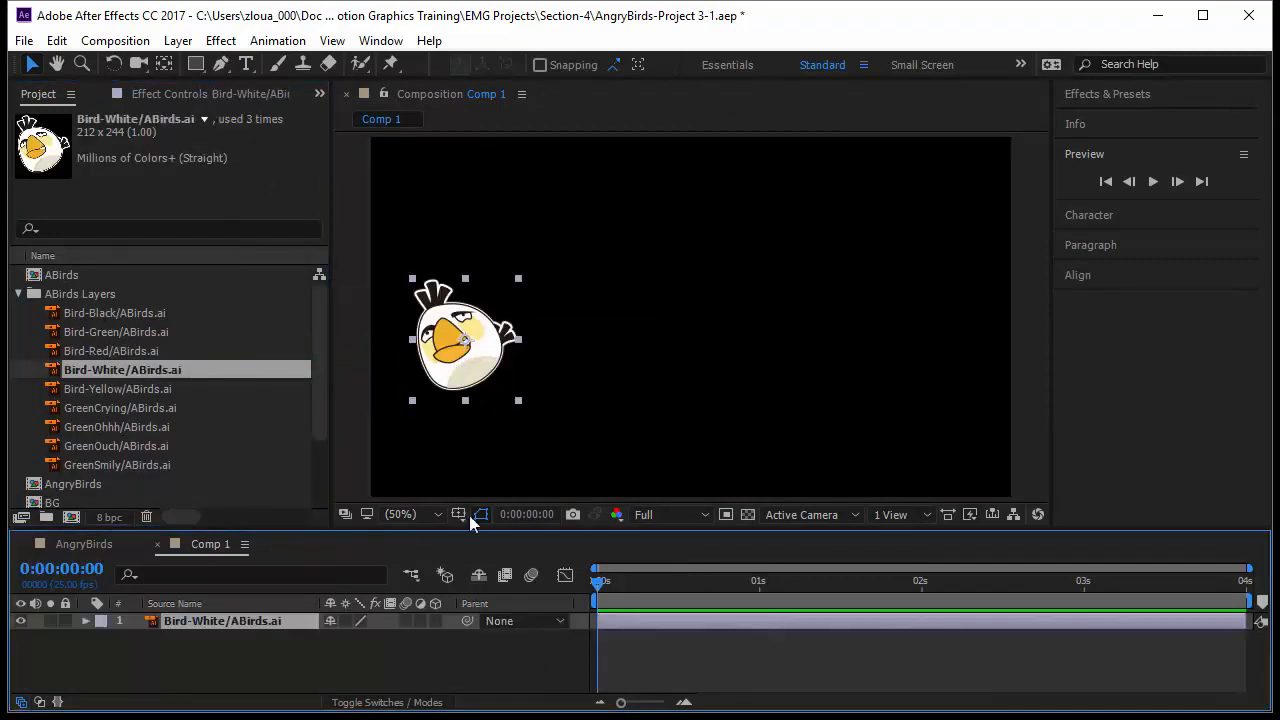
Scale the white bird layer to 50% and move it to about 112, 336.
key(s)
click(390, 637)
text(50)
key(Return)
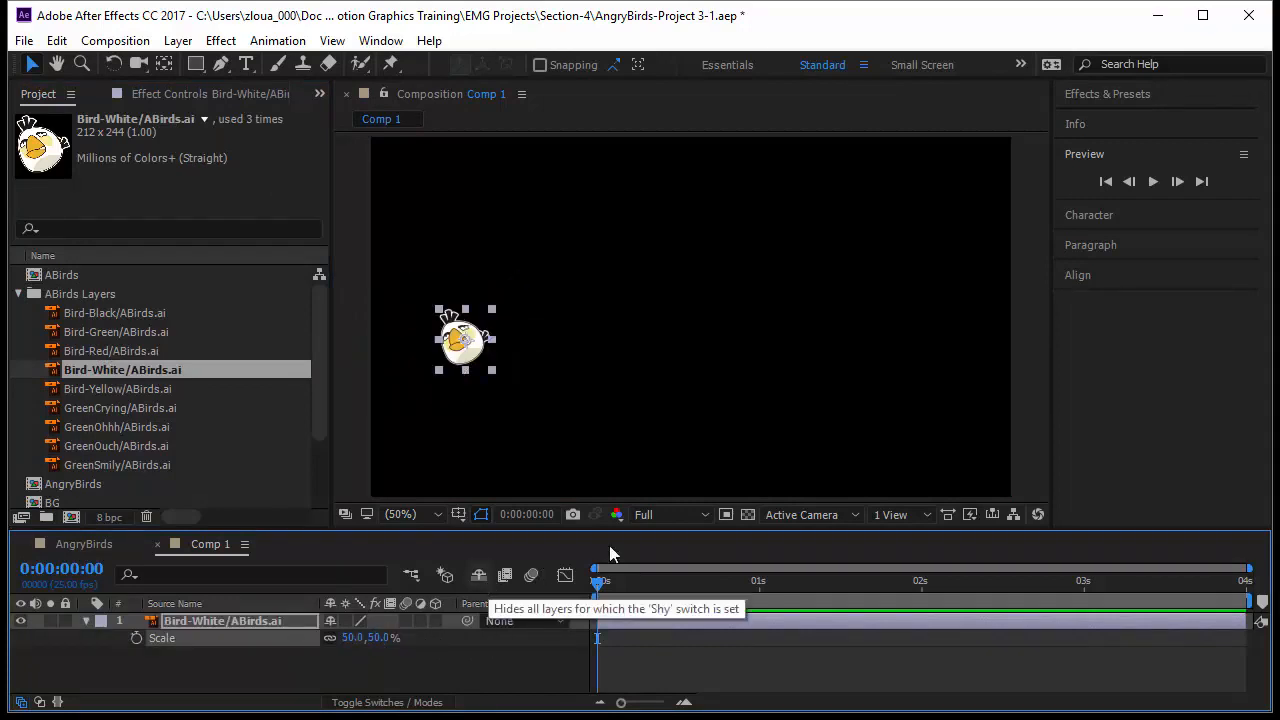
drag(477, 347, 440, 312)
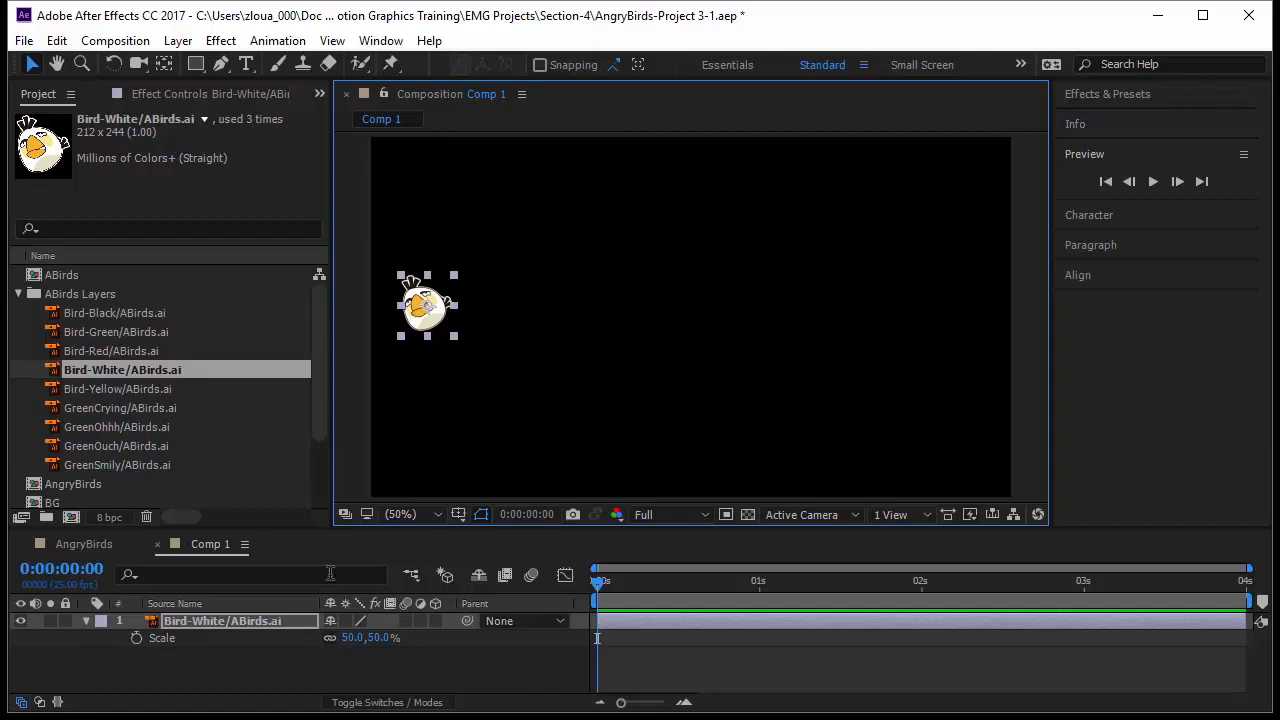
Keyframe the white bird's position at 0 seconds and move it horizontally to about 1126, 336 at 1 second.
click(197, 620)
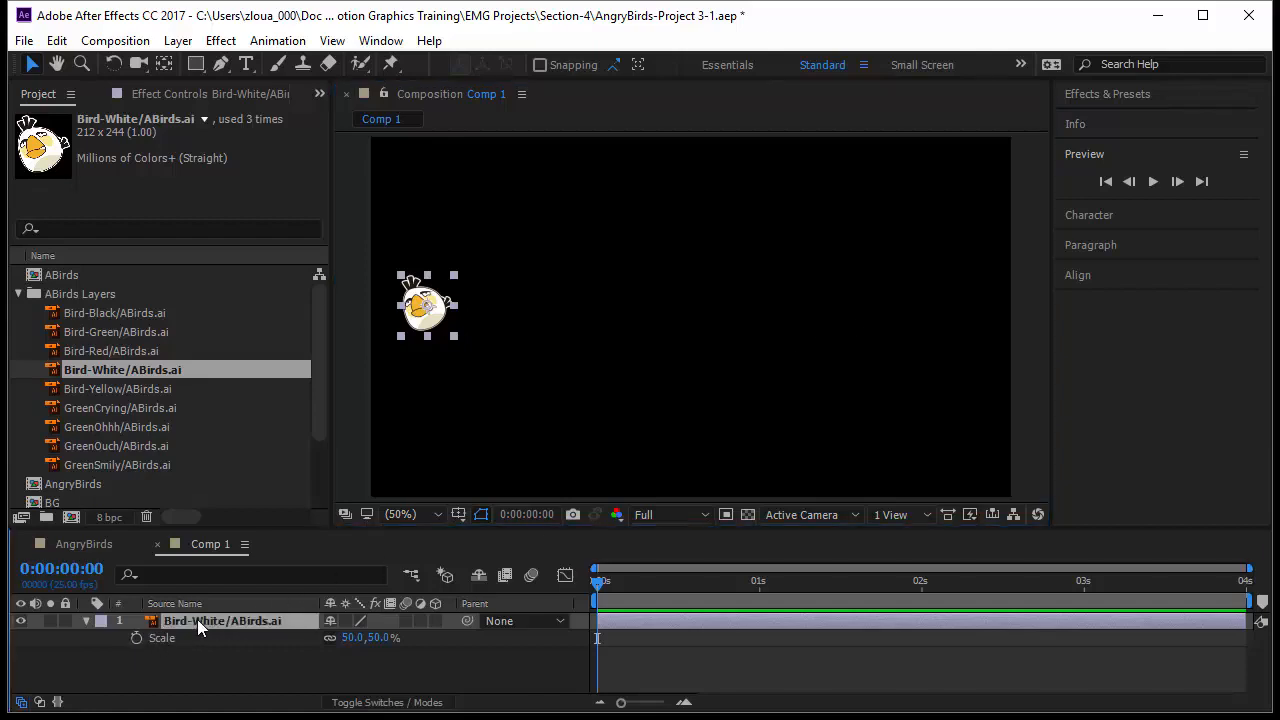
key(p)
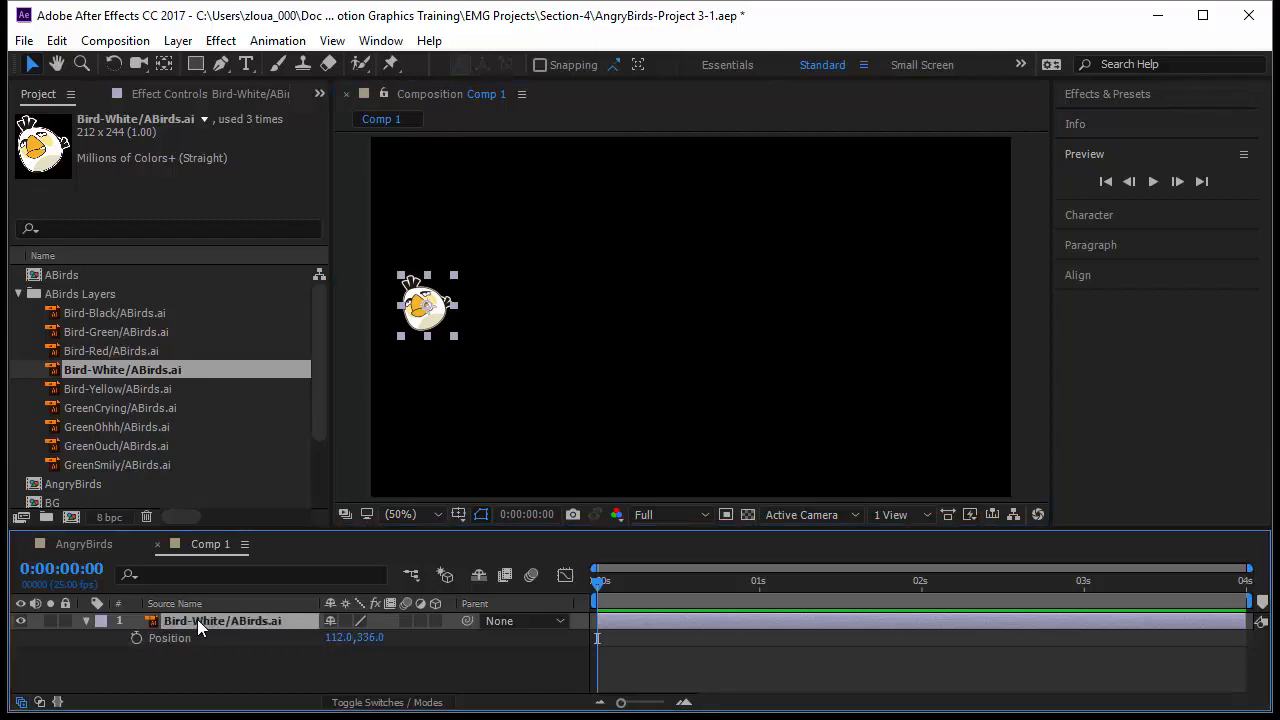
click(136, 637)
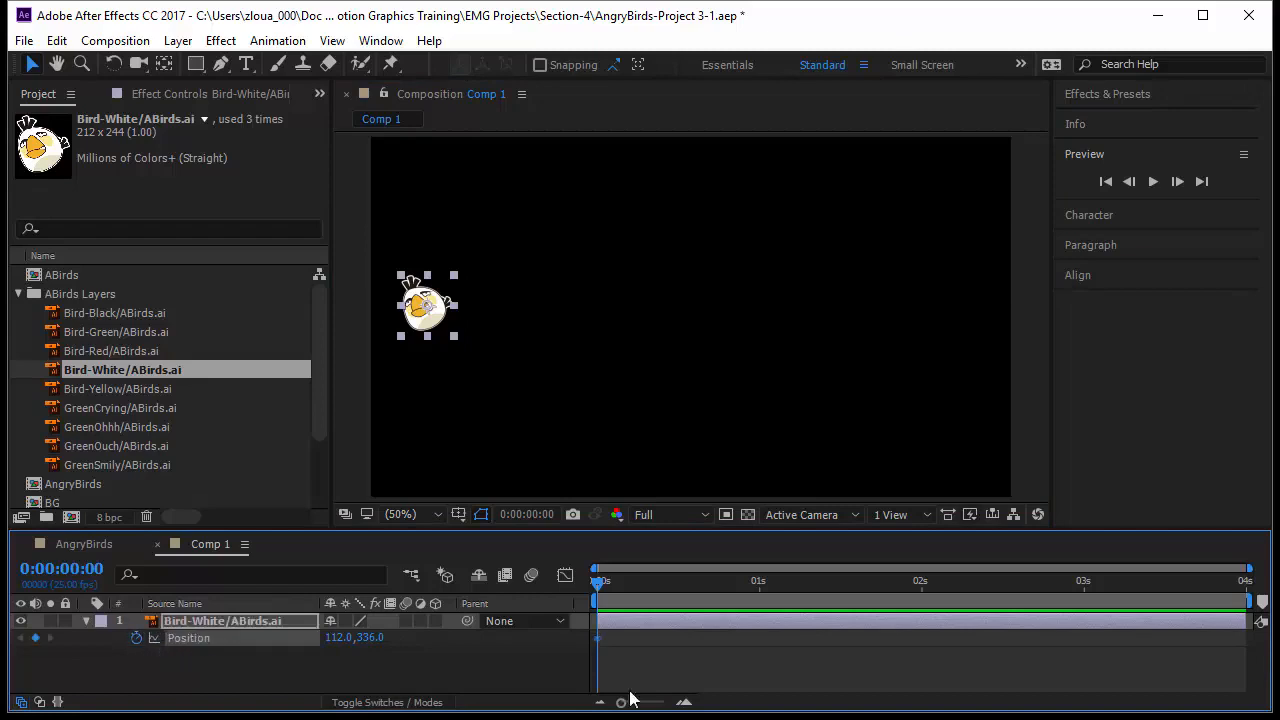
drag(649, 585, 748, 588)
key(Page_Down)
key(Page_Down)
click(428, 313)
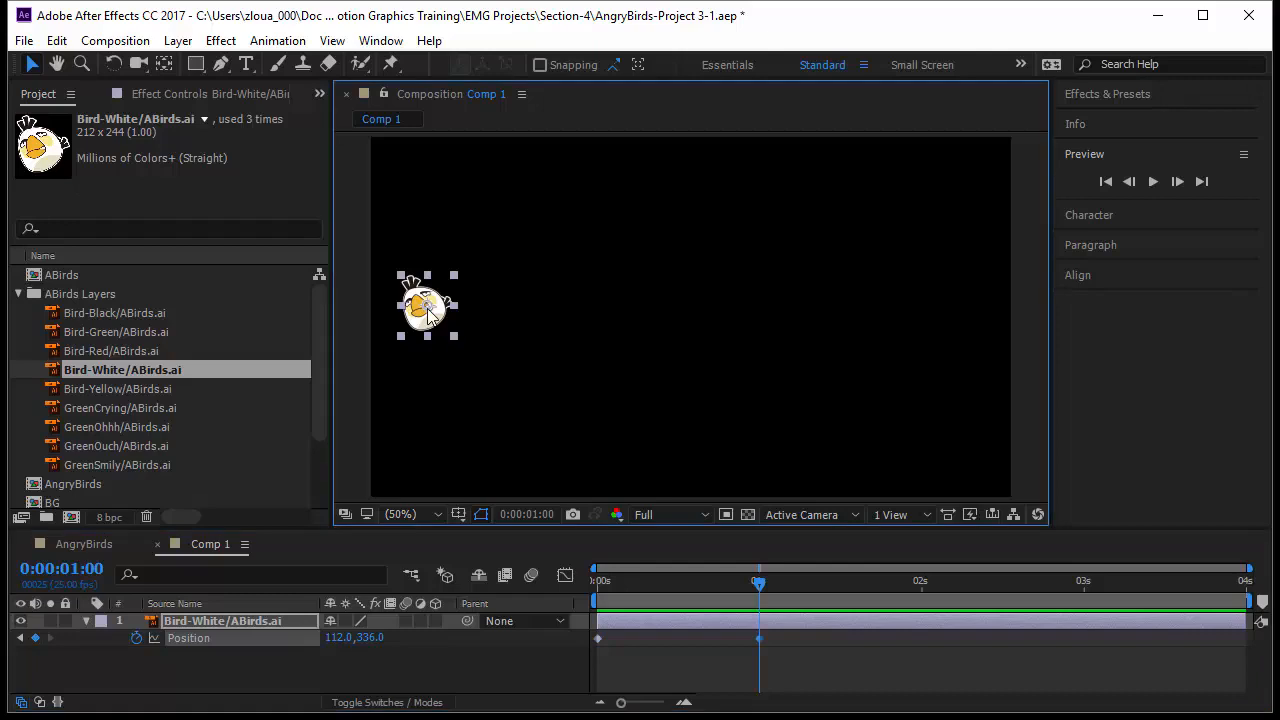
drag(428, 313, 928, 308)
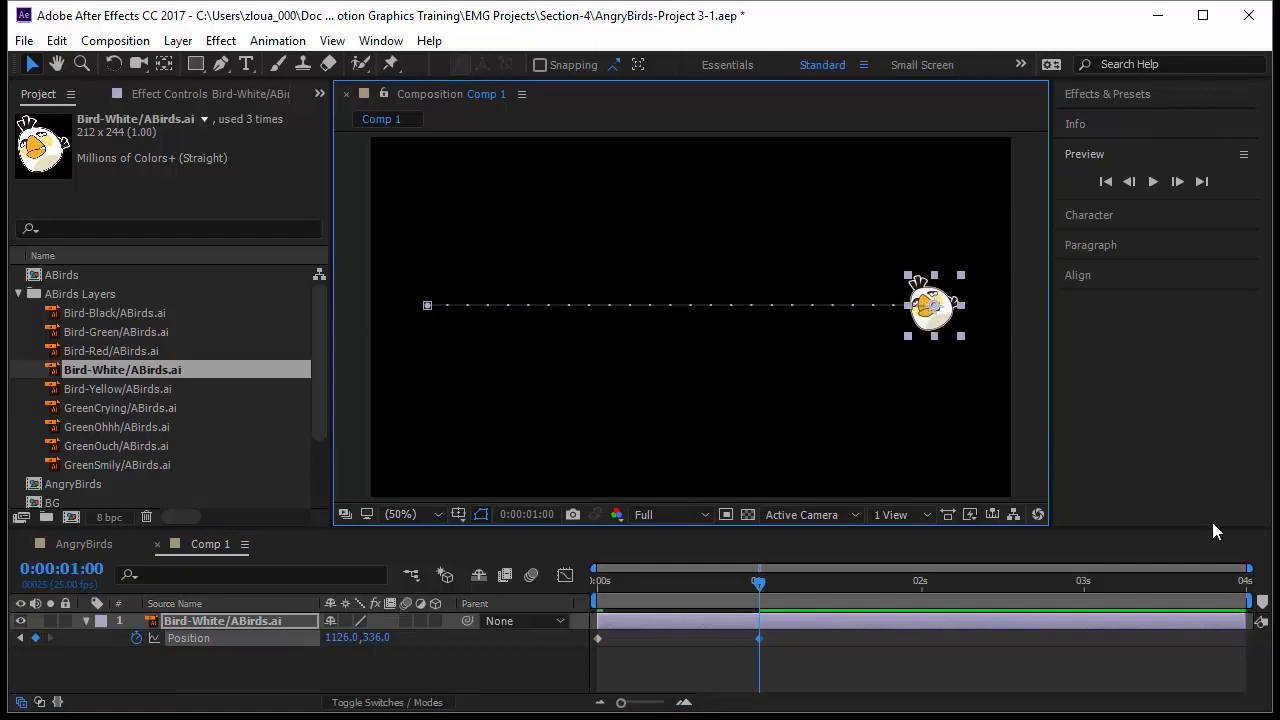
Scrub back through the white bird's movement to frame 13 to examine its motion path.
drag(759, 583, 715, 596)
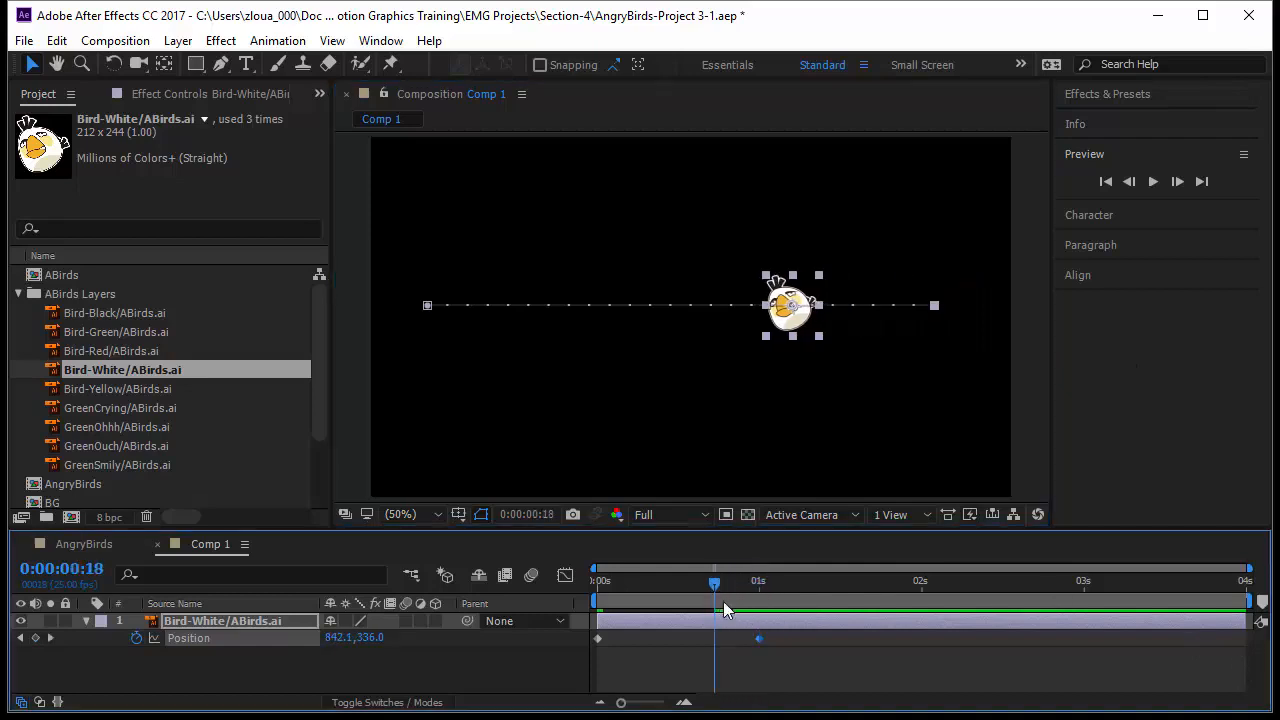
click(792, 308)
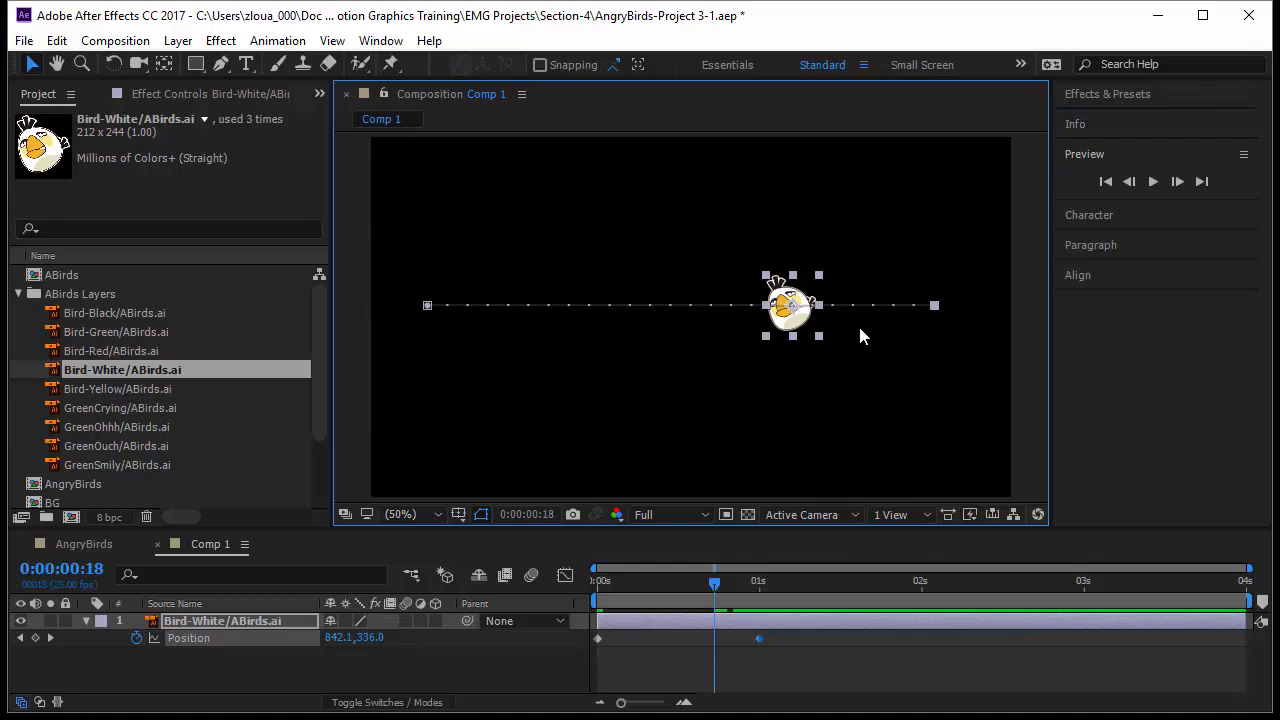
drag(714, 584, 681, 583)
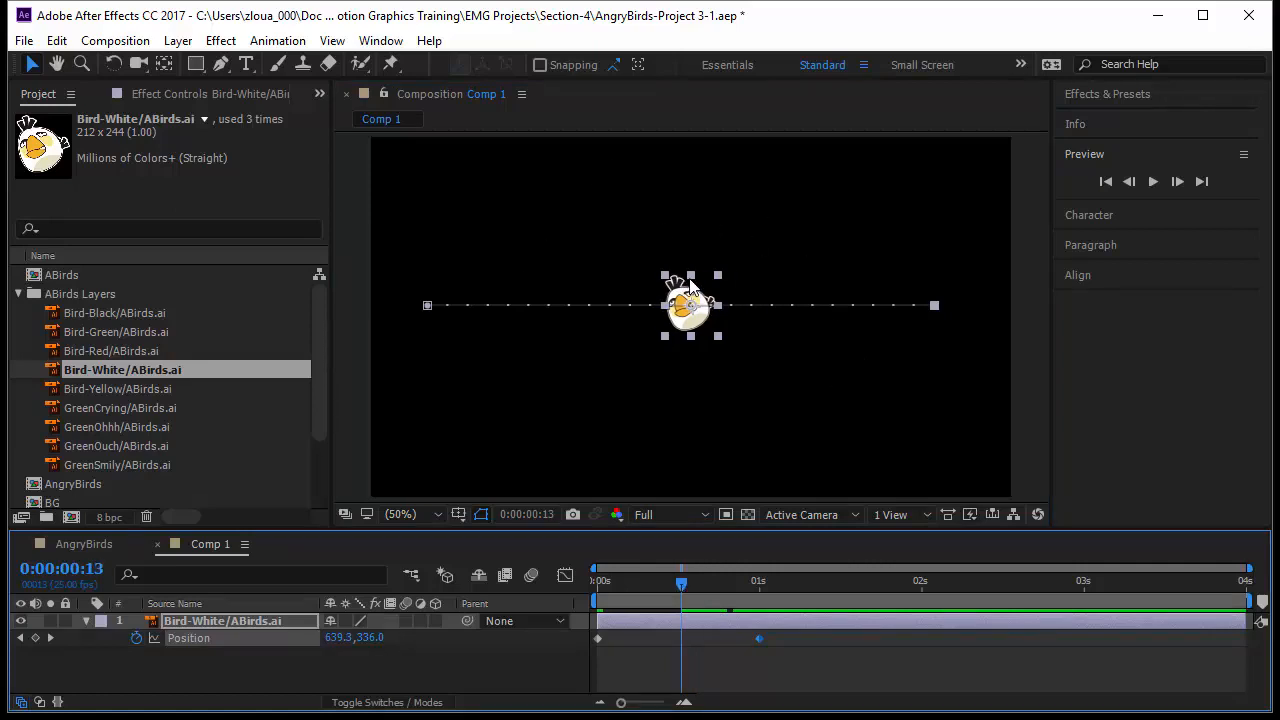
Move the motion path's end point up to about 1104, 134 and its start point slightly right and down.
click(936, 306)
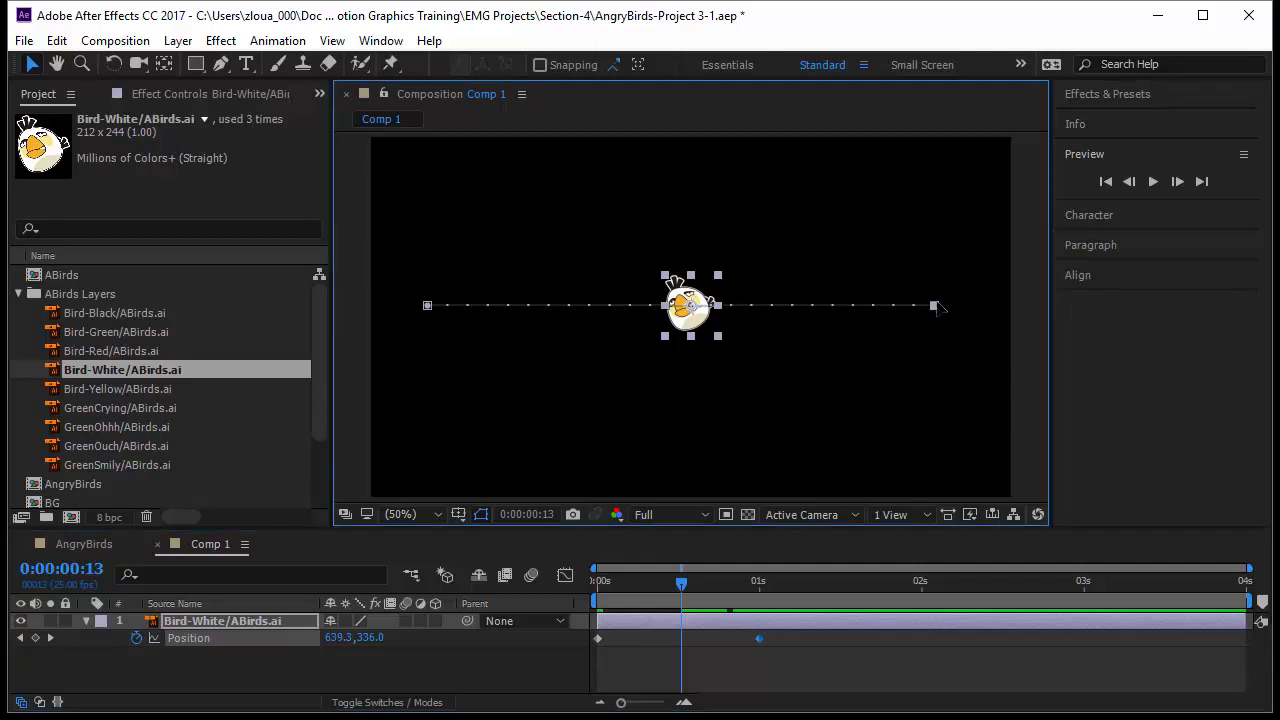
drag(936, 305, 924, 205)
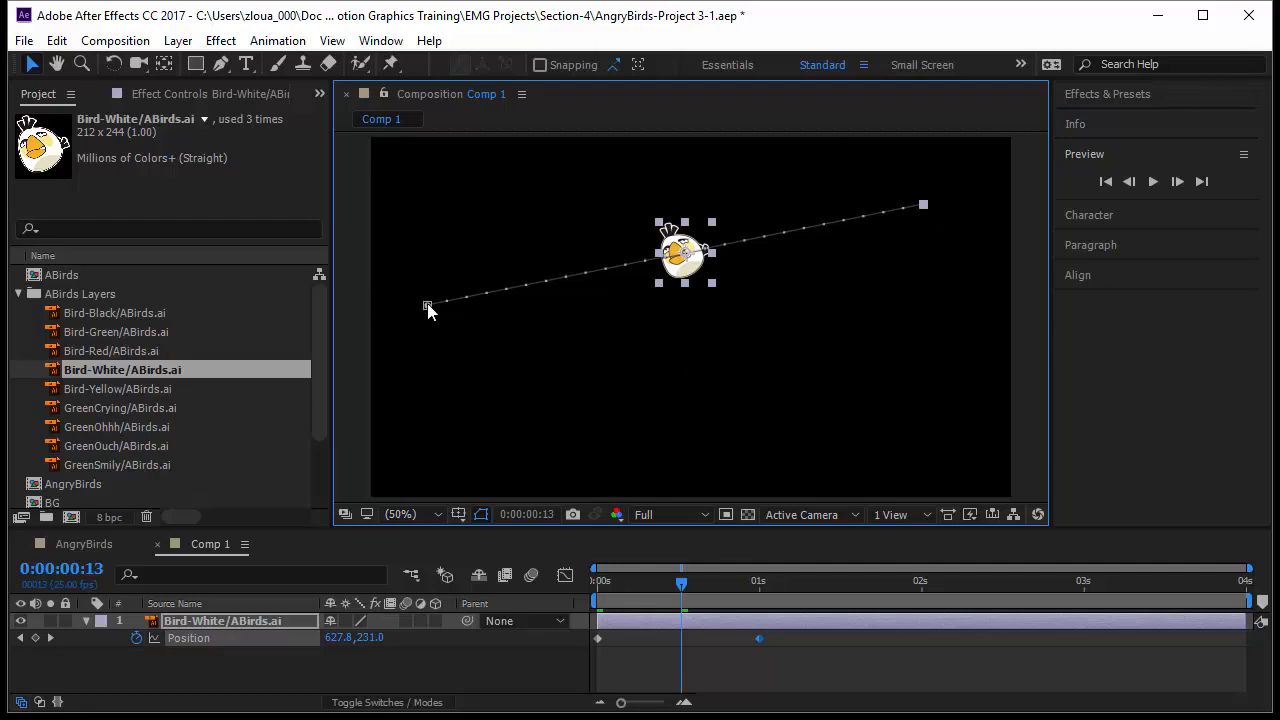
mouse_move(426, 308)
mouse_down()
mouse_move(455, 378)
mouse_move(720, 423)
mouse_move(445, 316)
mouse_up()
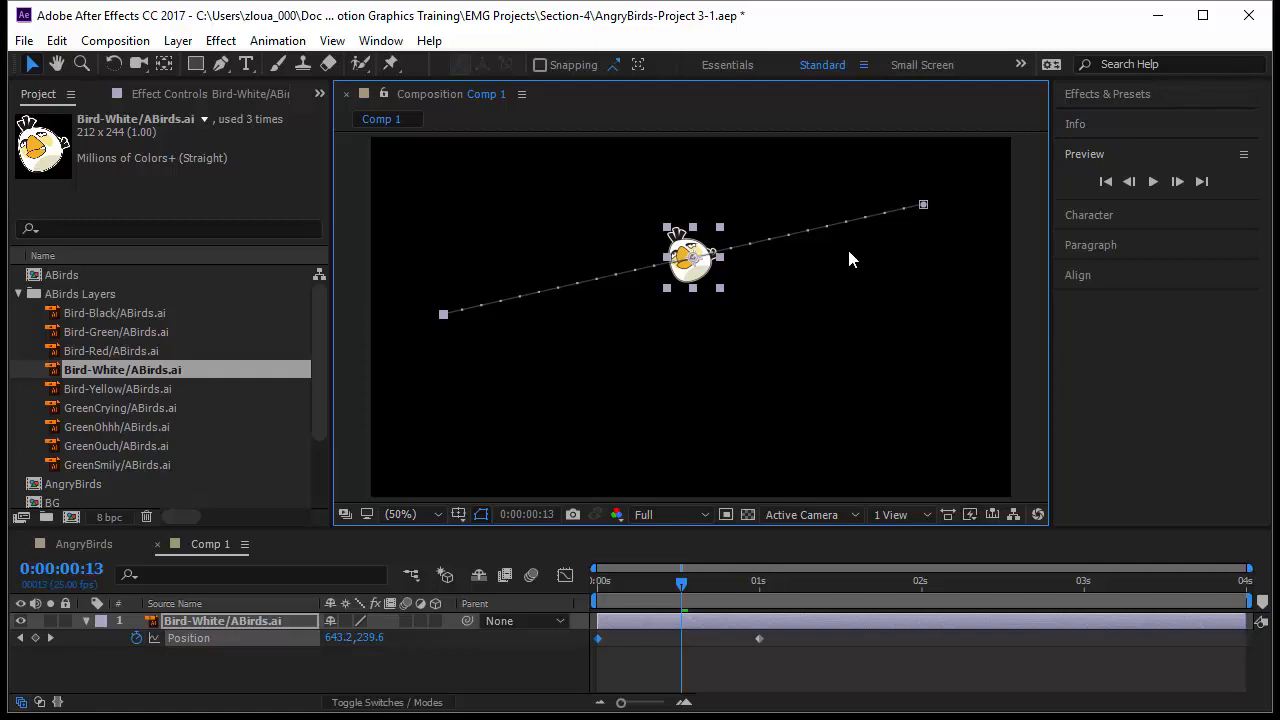
Examine the spatial interpolation choices for the white bird's end position keyframe, leaving the settings unchanged.
right_click(923, 205)
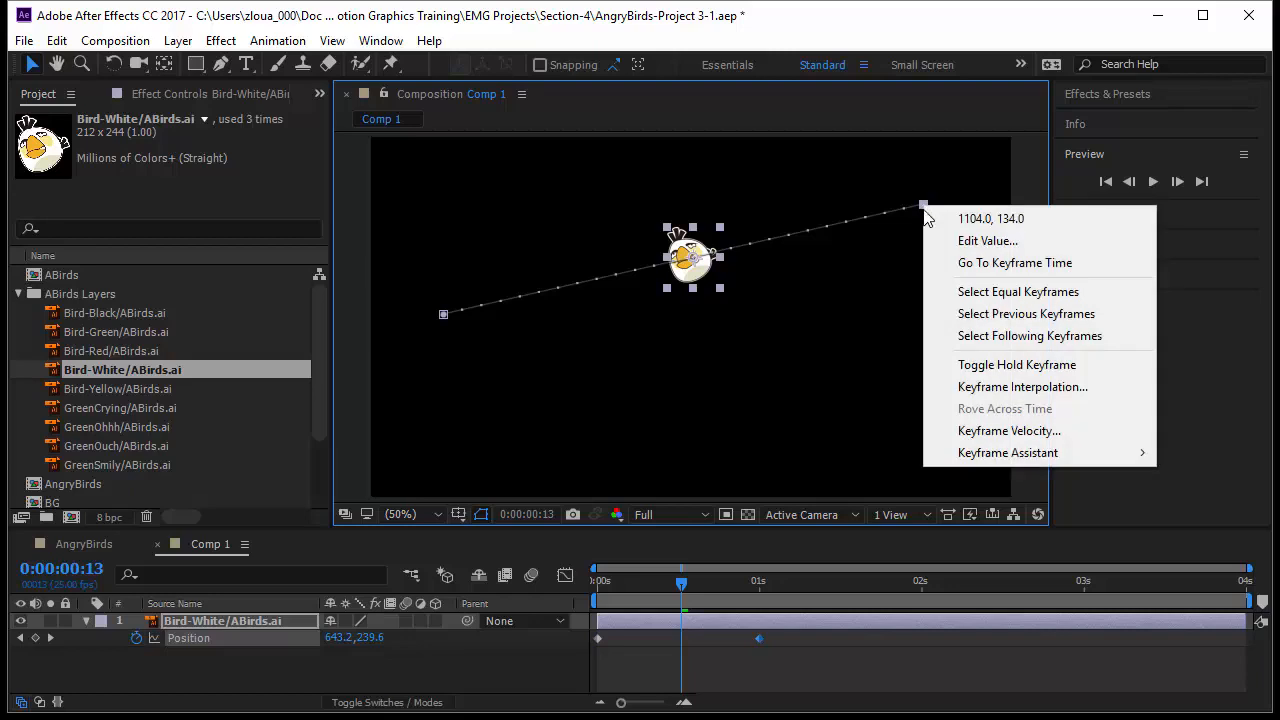
click(987, 388)
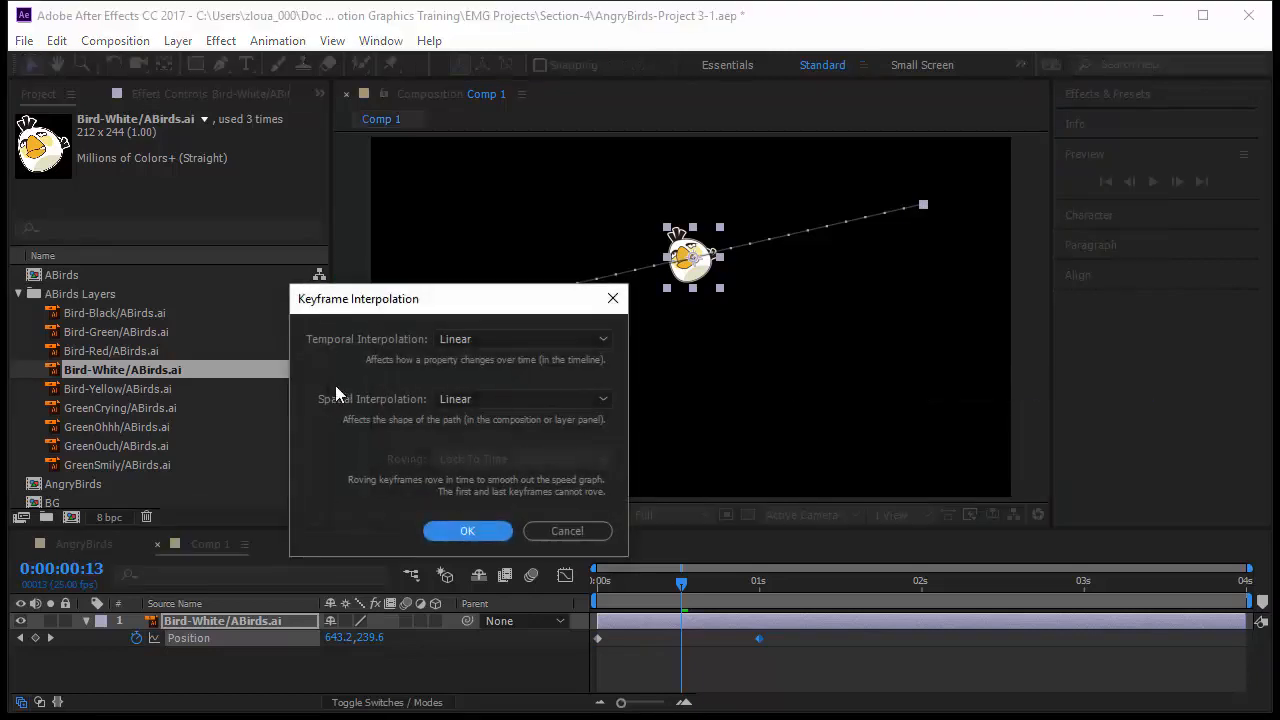
drag(414, 290, 493, 204)
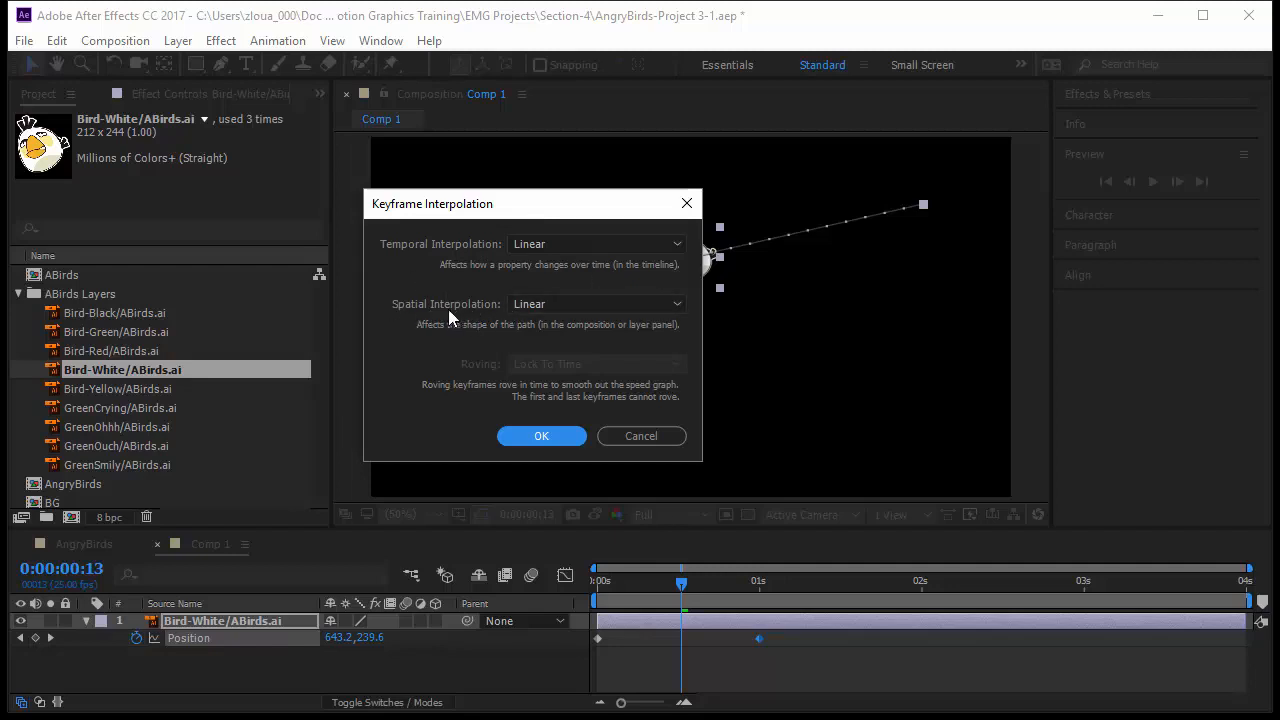
click(537, 303)
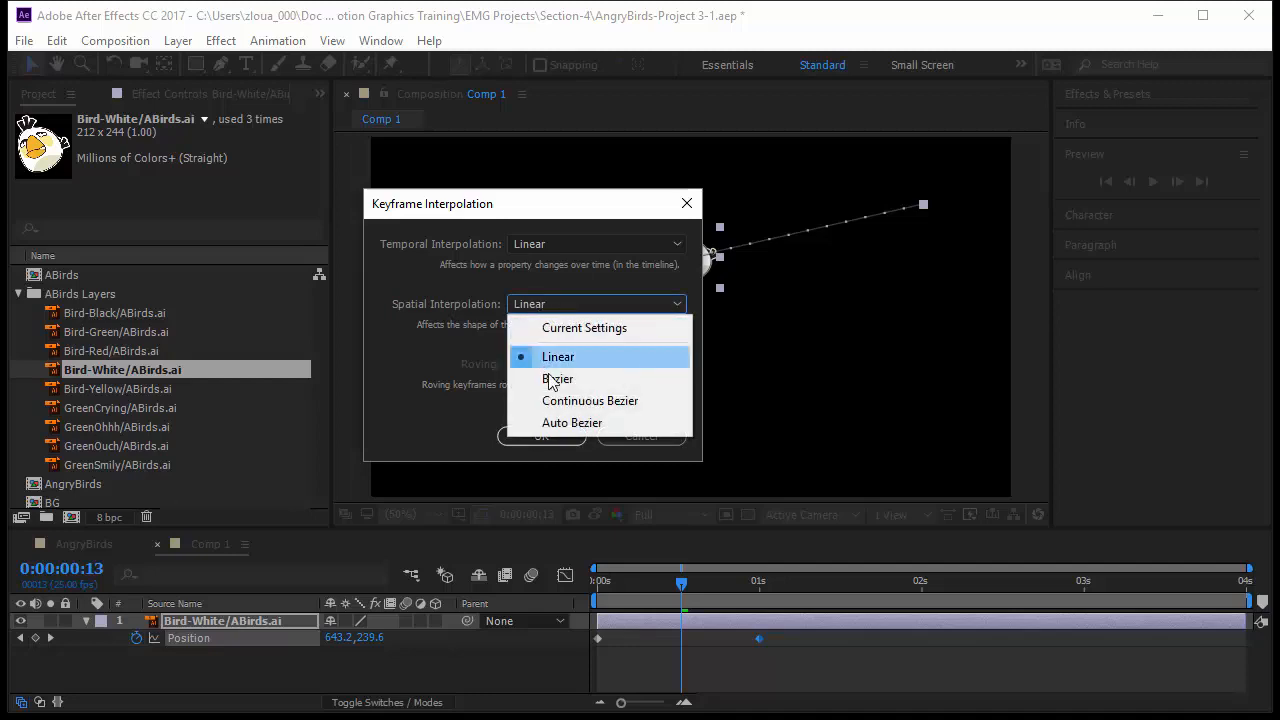
click(461, 397)
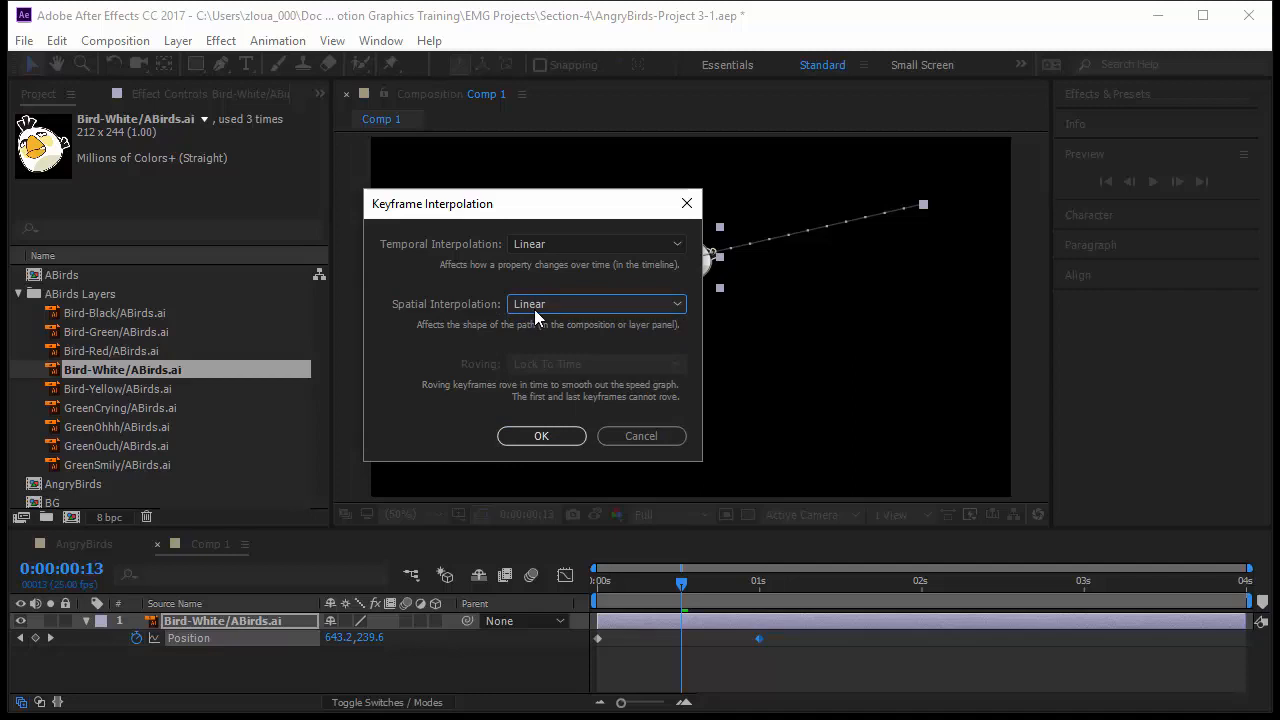
click(649, 436)
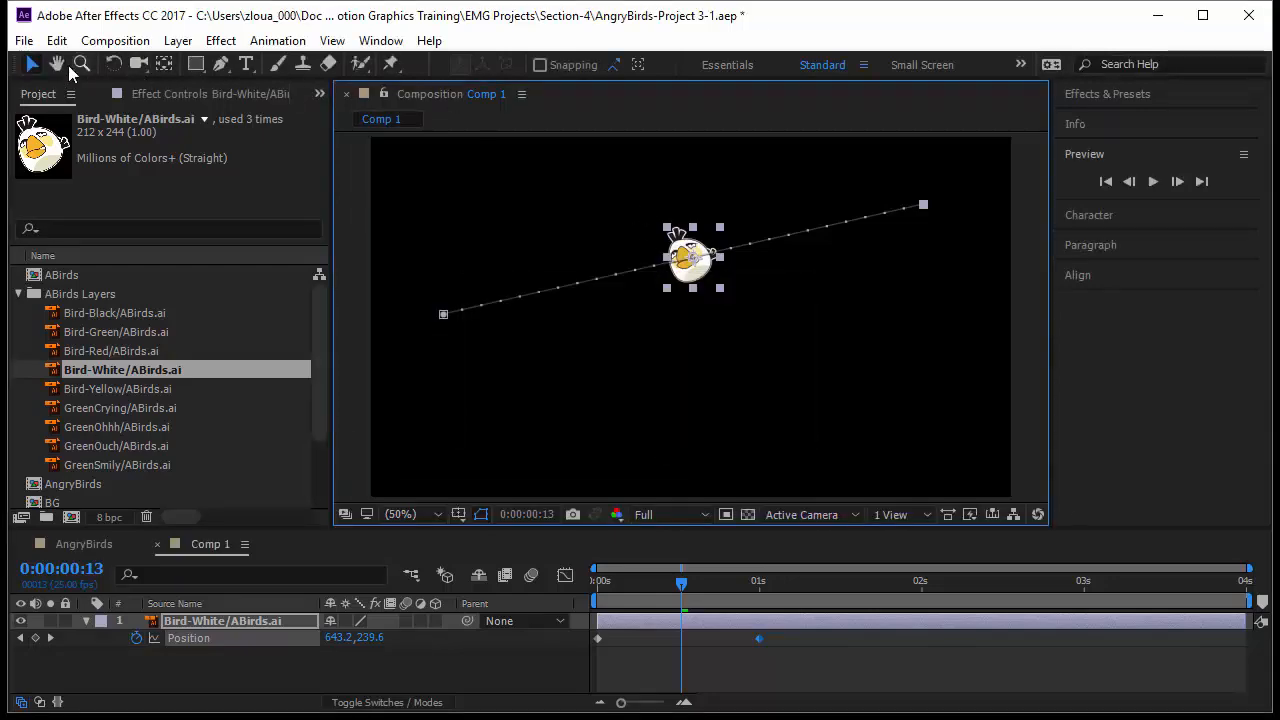
Turn off Default Spatial Interpolation to Linear in the general preferences.
click(56, 40)
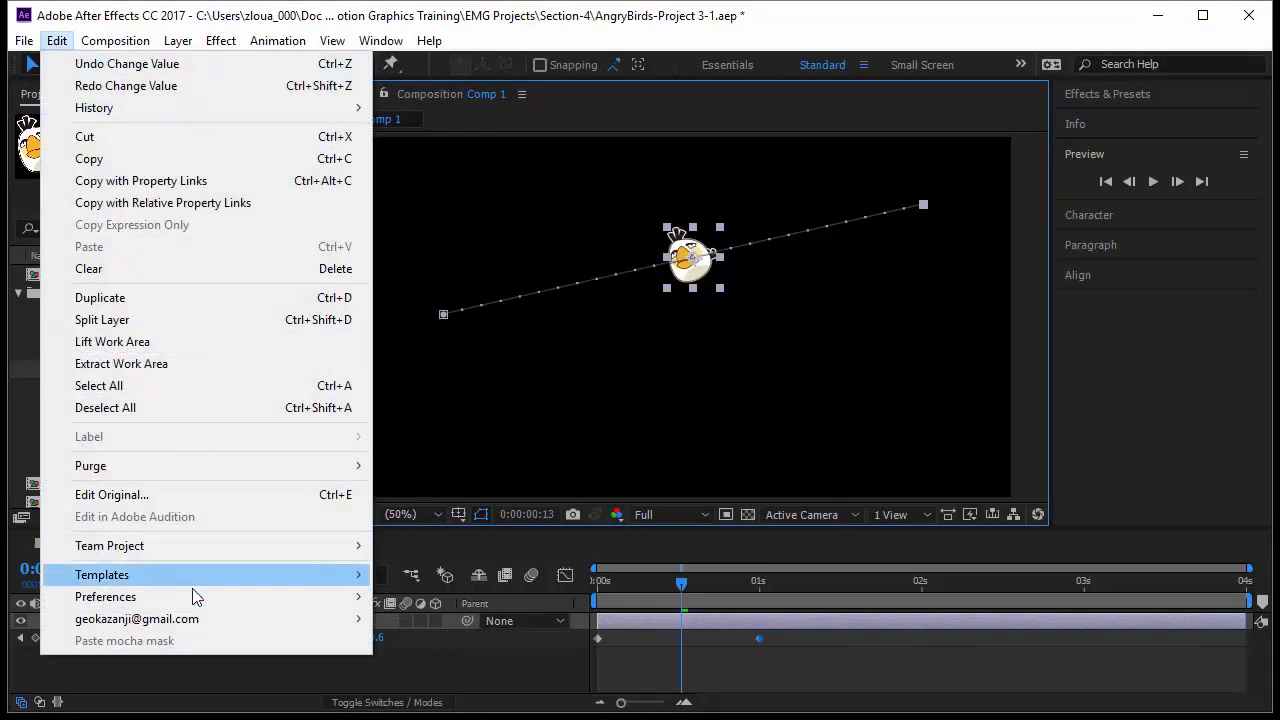
mouse_move(192, 596)
click(476, 267)
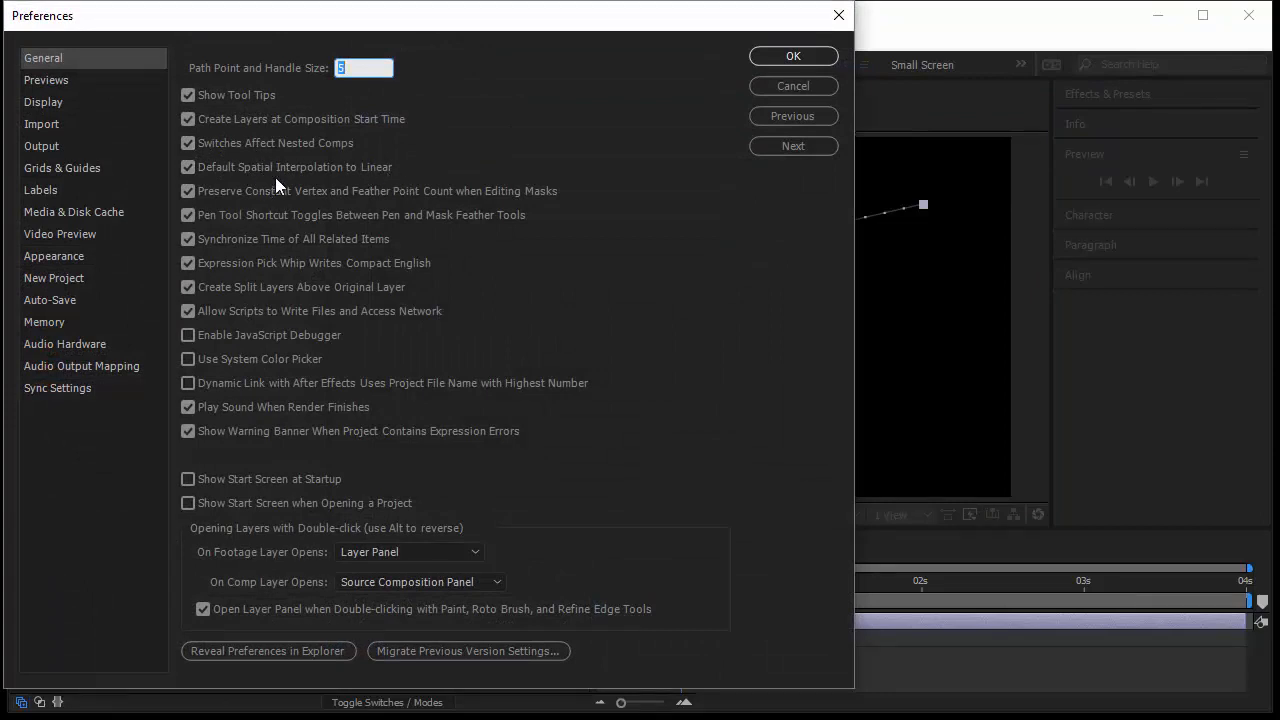
click(189, 167)
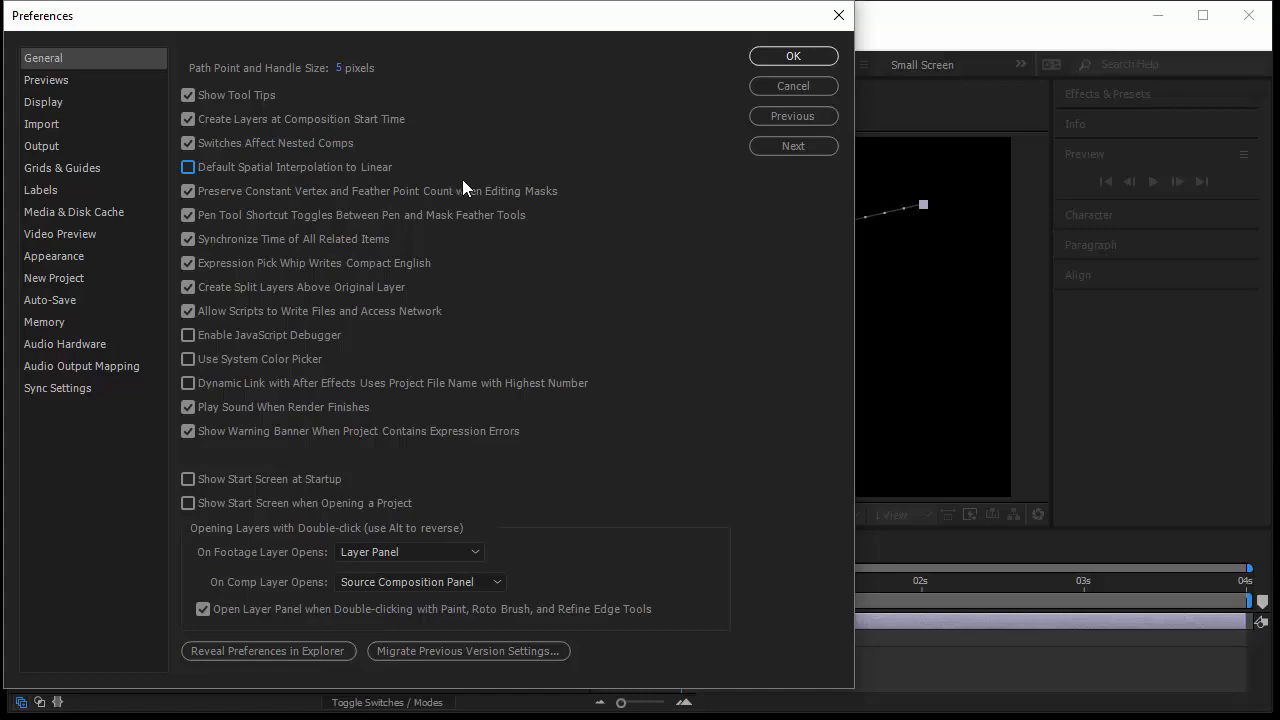
click(798, 50)
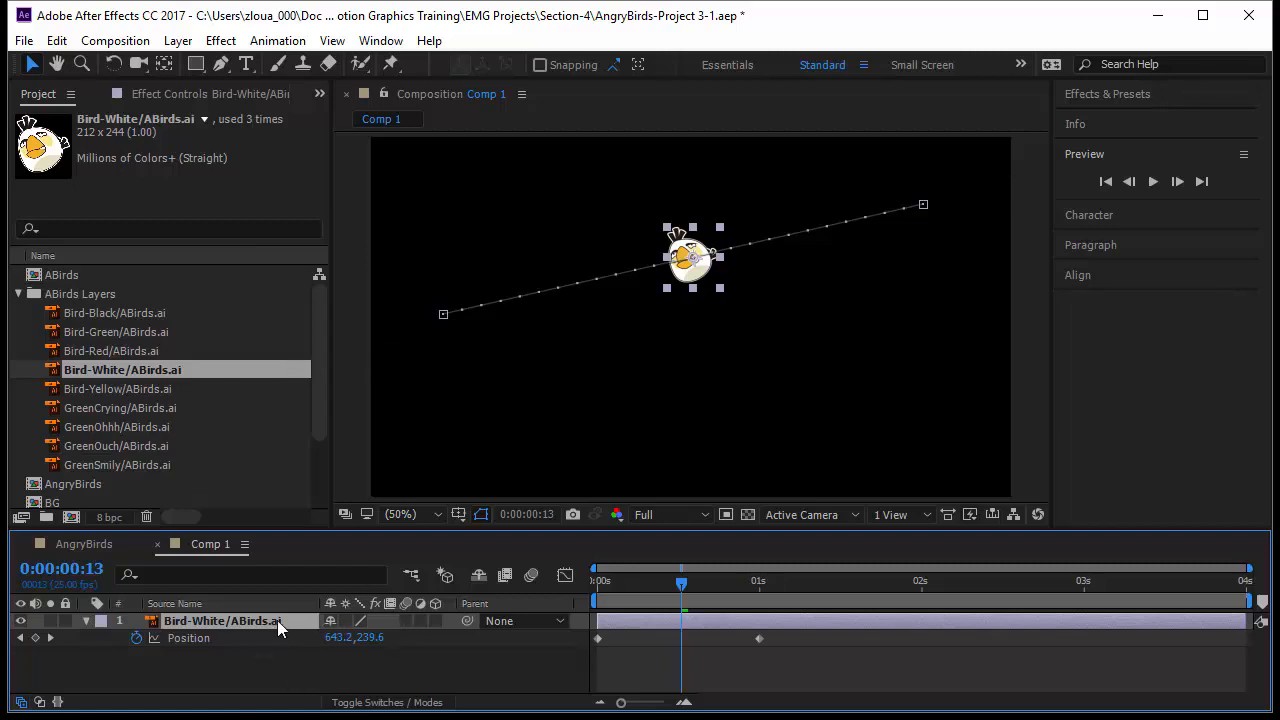
Replace the animated white bird layer with a fresh Bird-White/ABirds.ai, shrunk to about half size and placed at about 114, 368.
key(Delete)
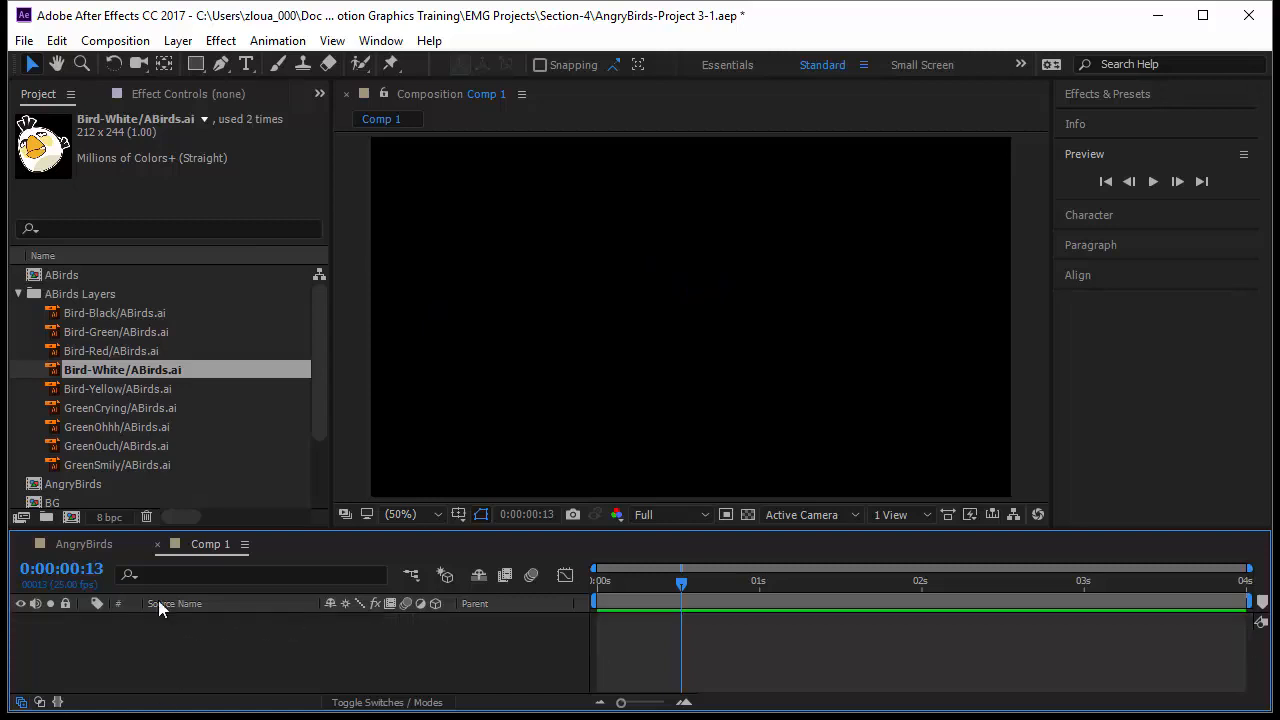
click(203, 369)
drag(203, 369, 448, 345)
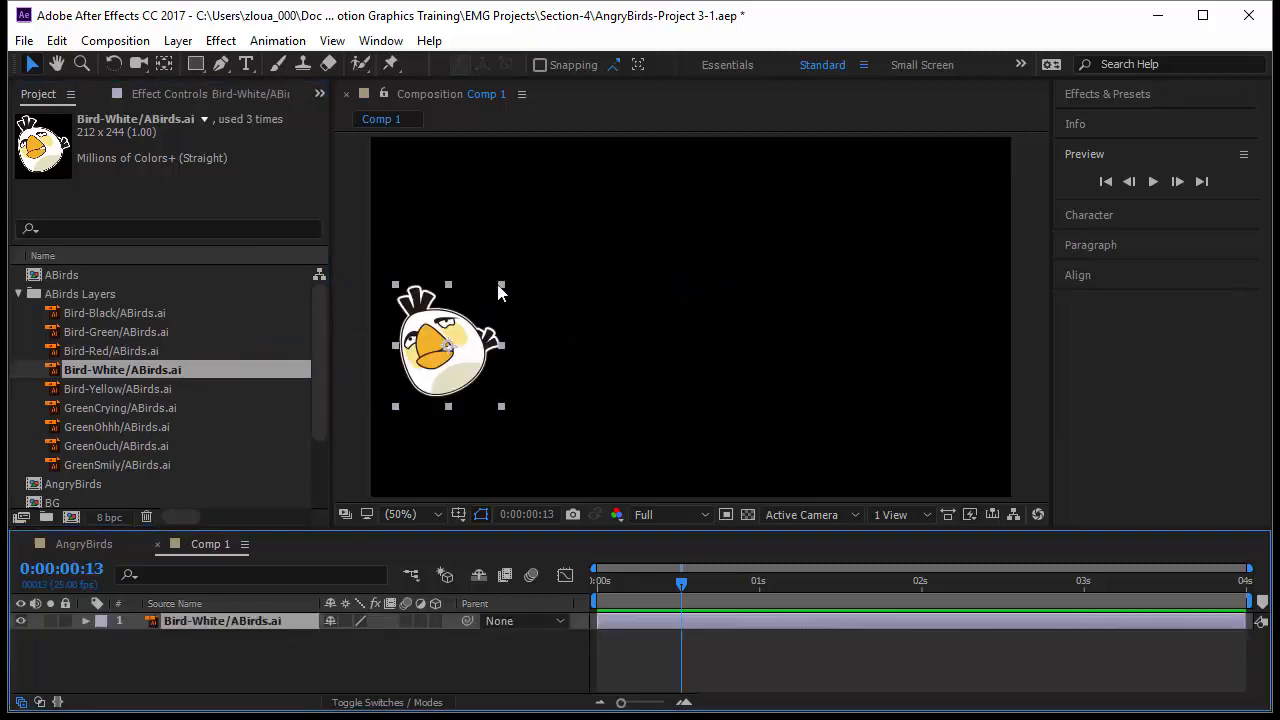
drag(503, 285, 421, 316)
Keyframe the new bird's position at 0 seconds and move it horizontally to about 1160, 368 at 1 second.
drag(680, 585, 561, 603)
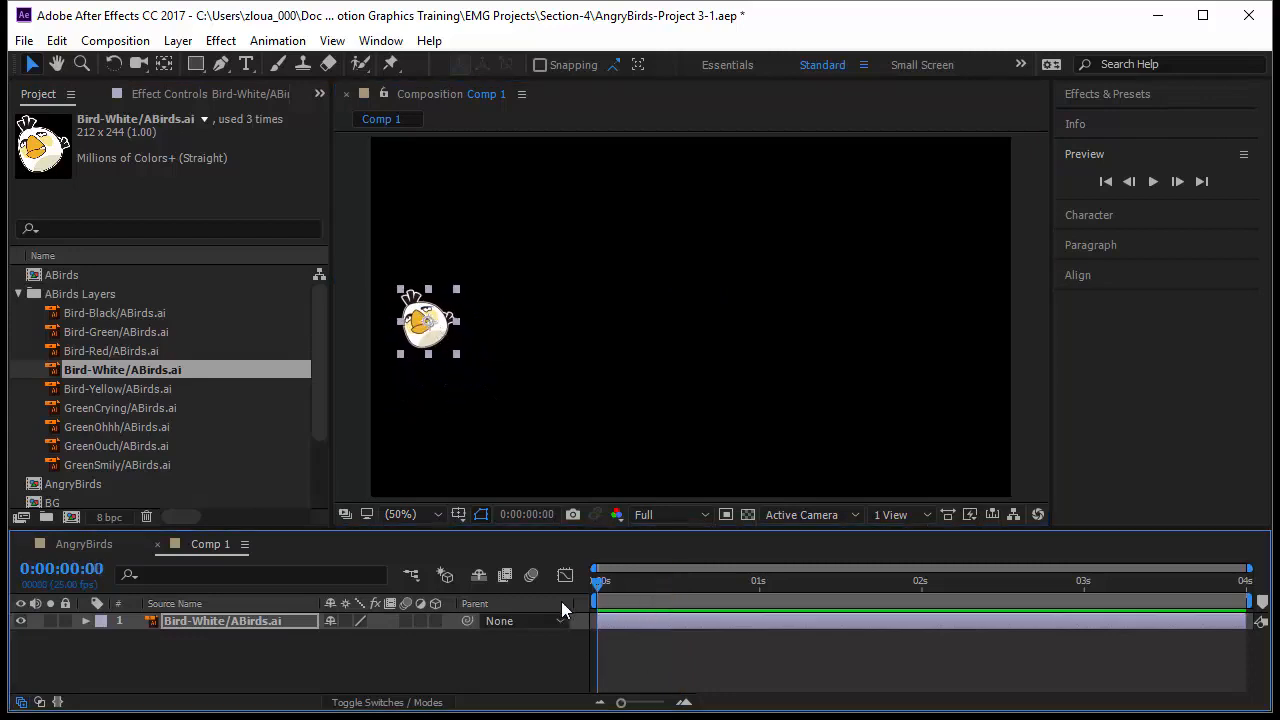
click(289, 620)
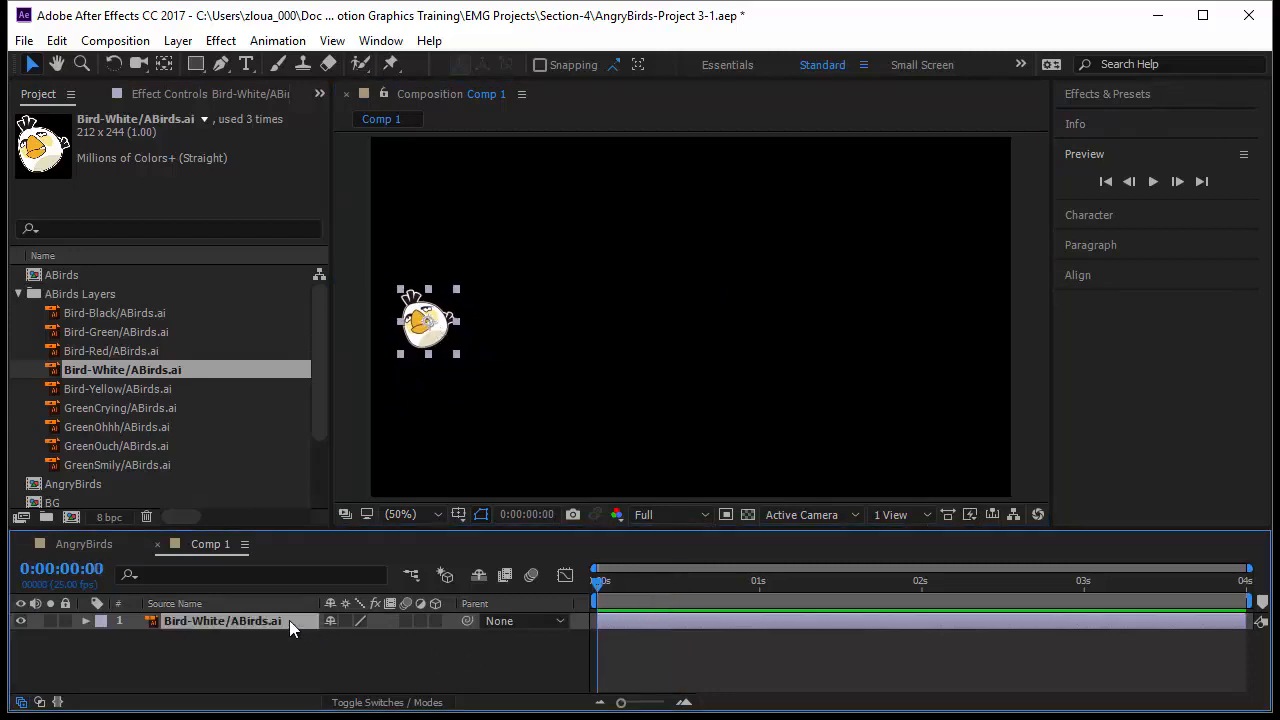
key(p)
click(137, 637)
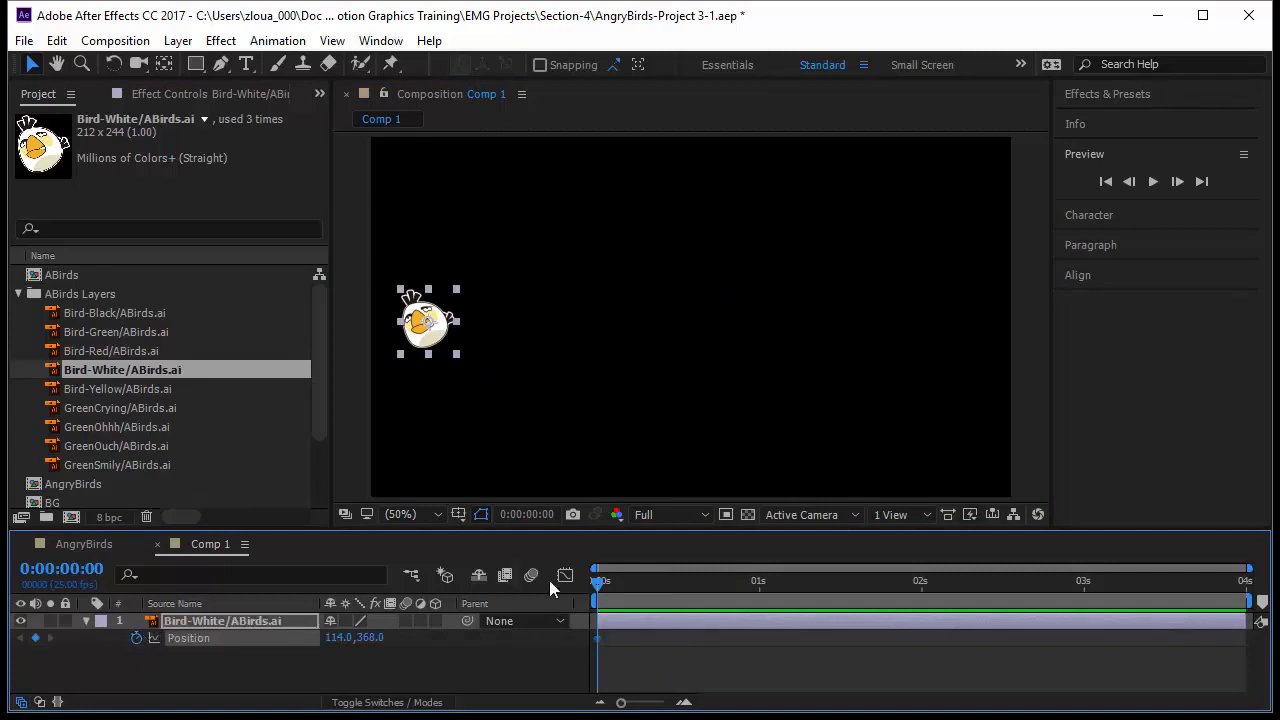
drag(688, 585, 758, 599)
drag(428, 328, 970, 351)
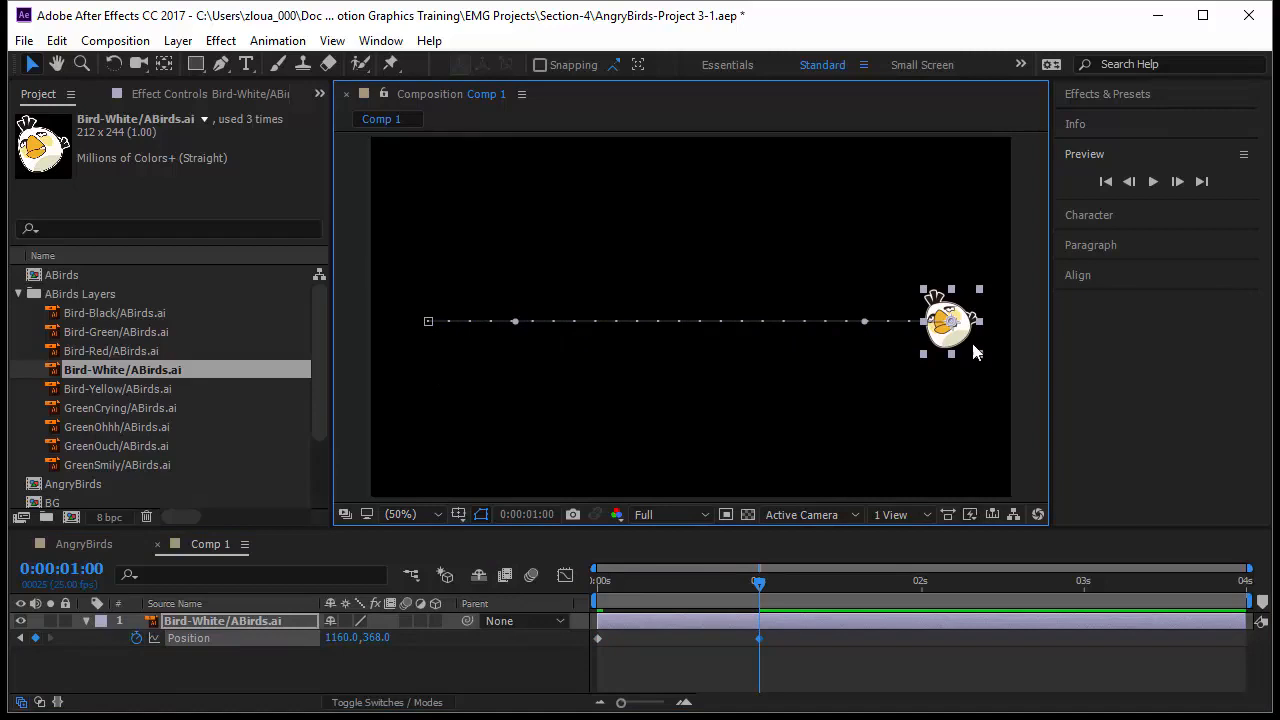
Examine the spatial interpolation choices for the bird's start position keyframe, leaving the settings unchanged.
right_click(430, 329)
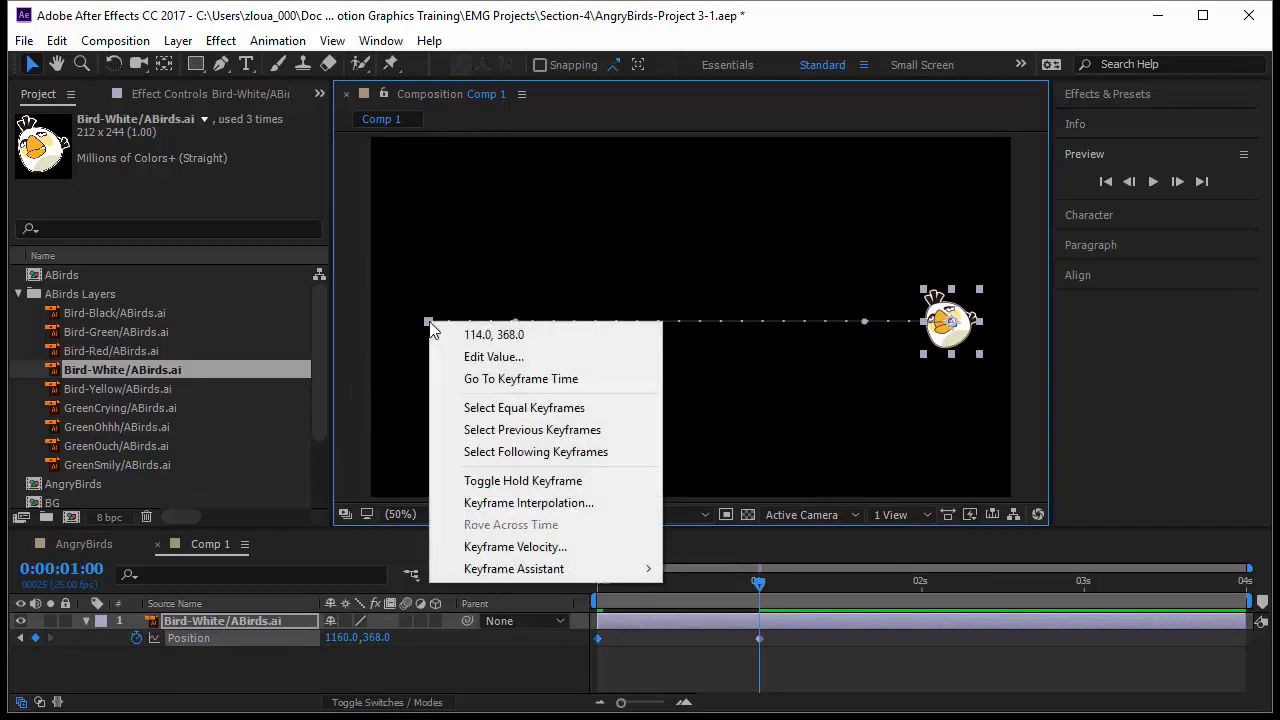
click(534, 507)
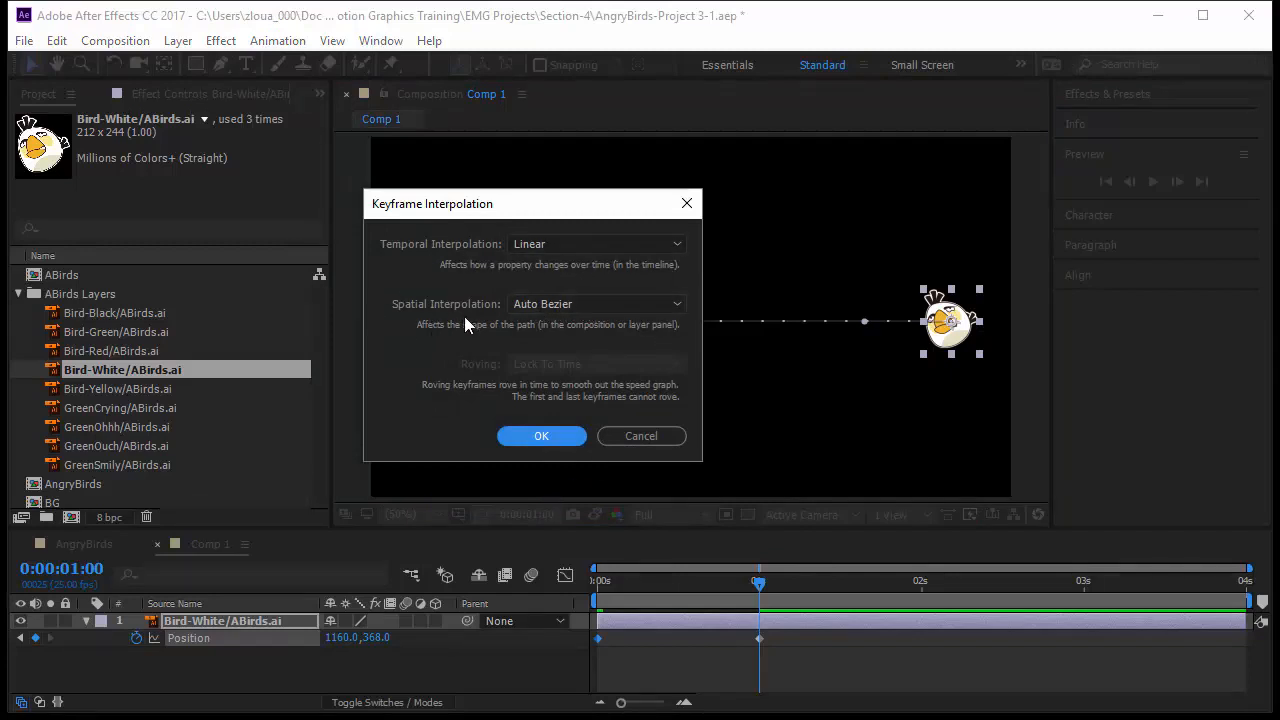
click(552, 302)
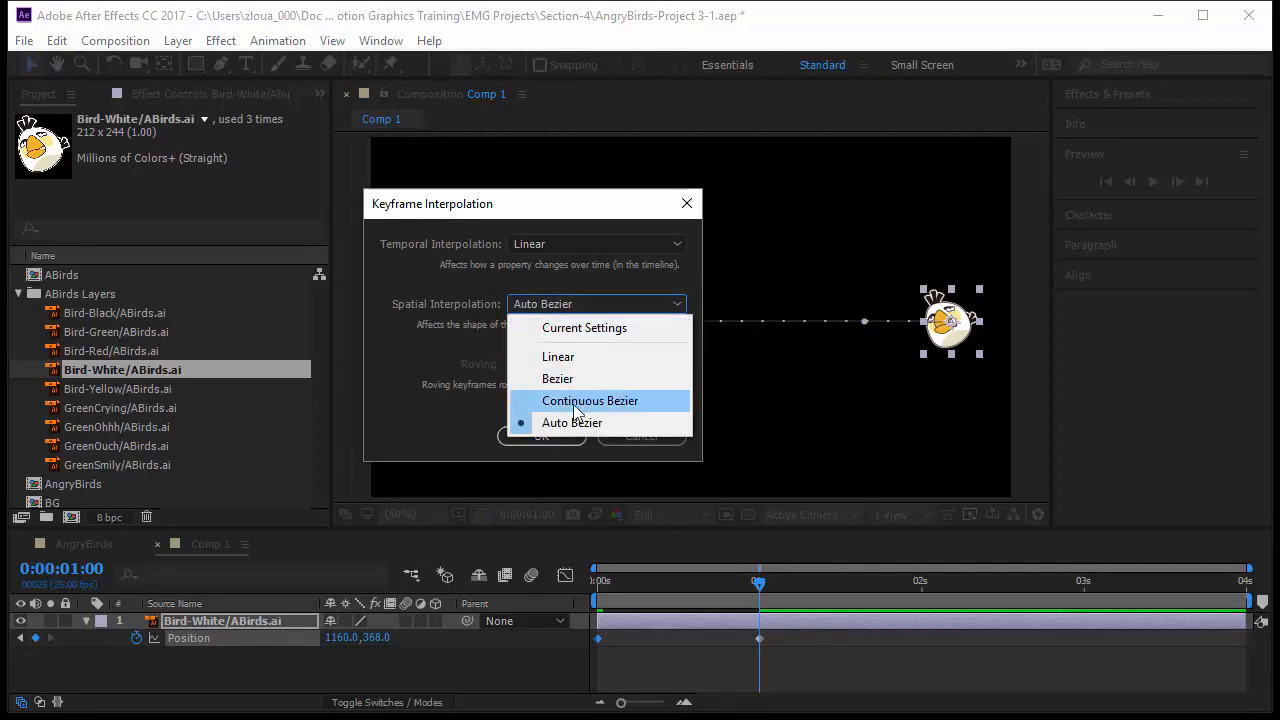
click(412, 346)
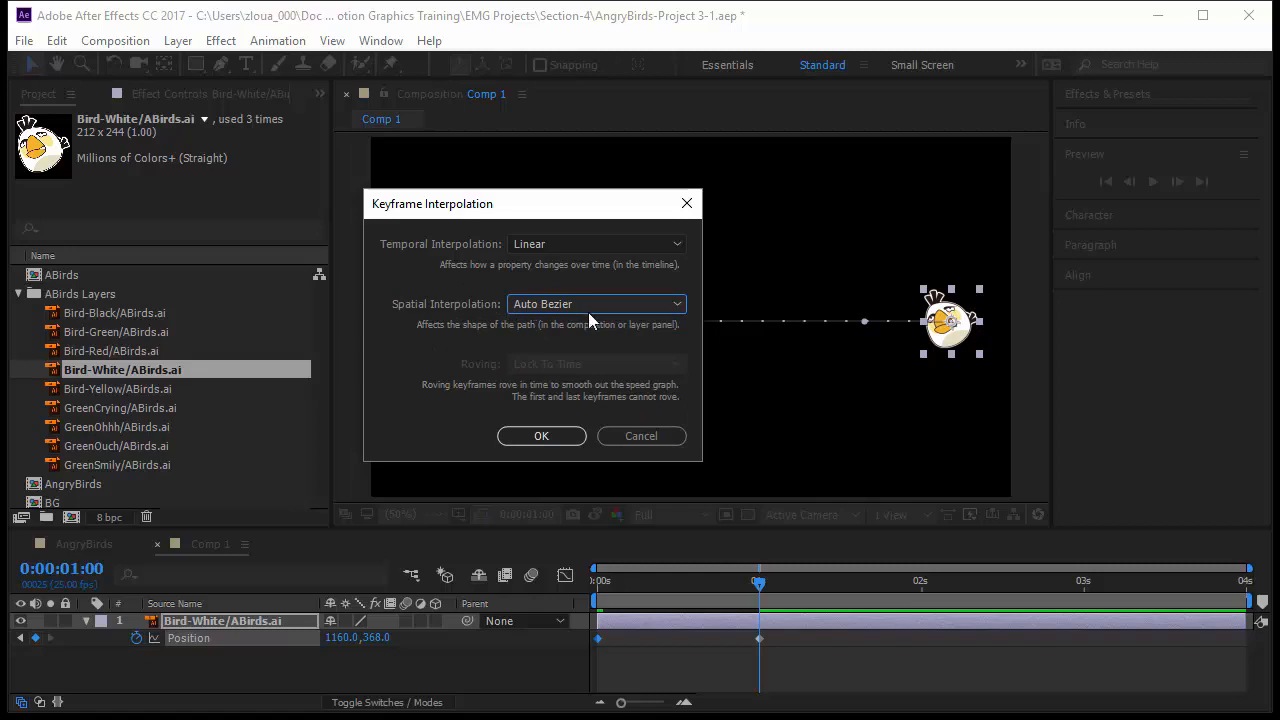
click(660, 436)
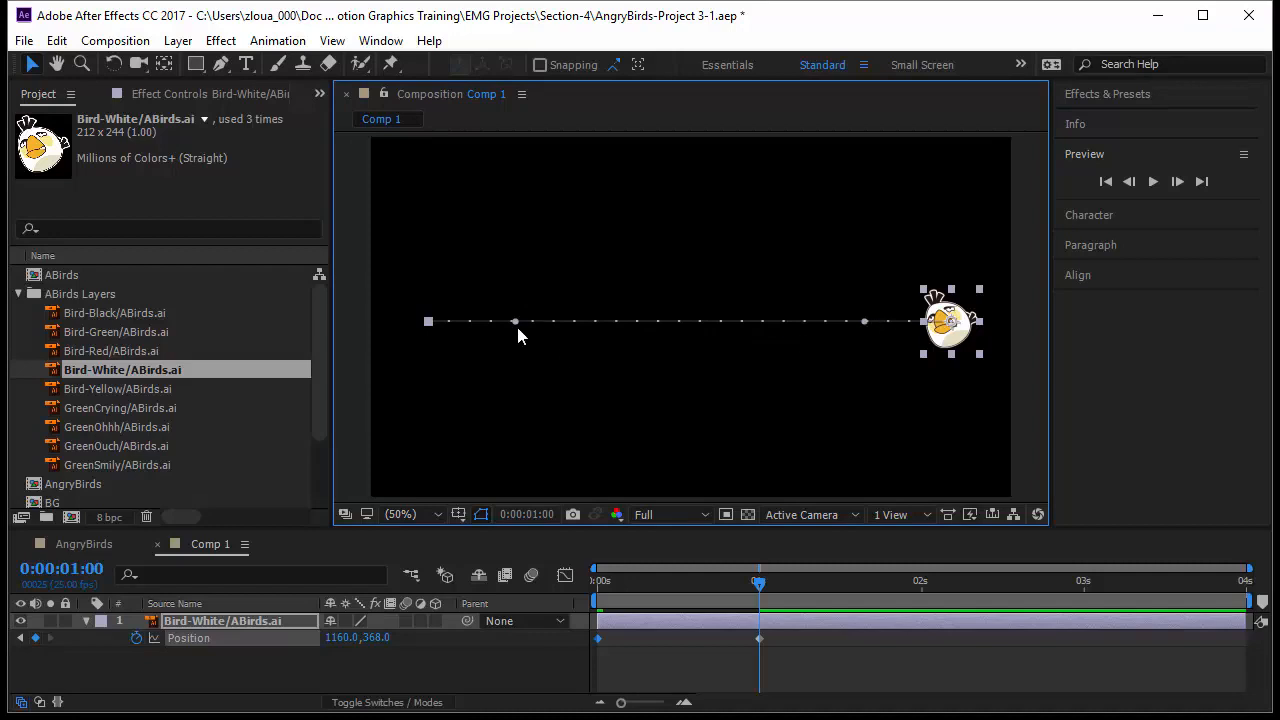
Bend the bird's motion path into an S-curve, pulling the start handle downward and the end handle upward, and check the motion at frame 14.
drag(516, 323, 427, 463)
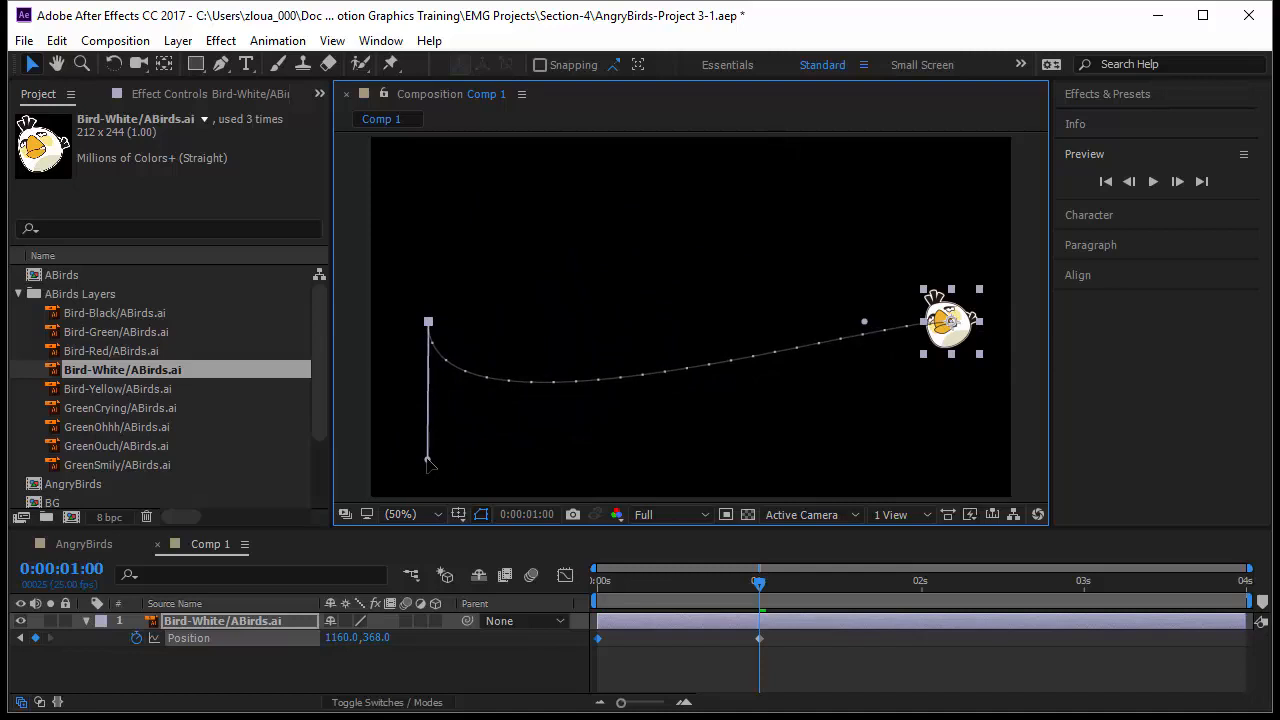
drag(760, 582, 687, 593)
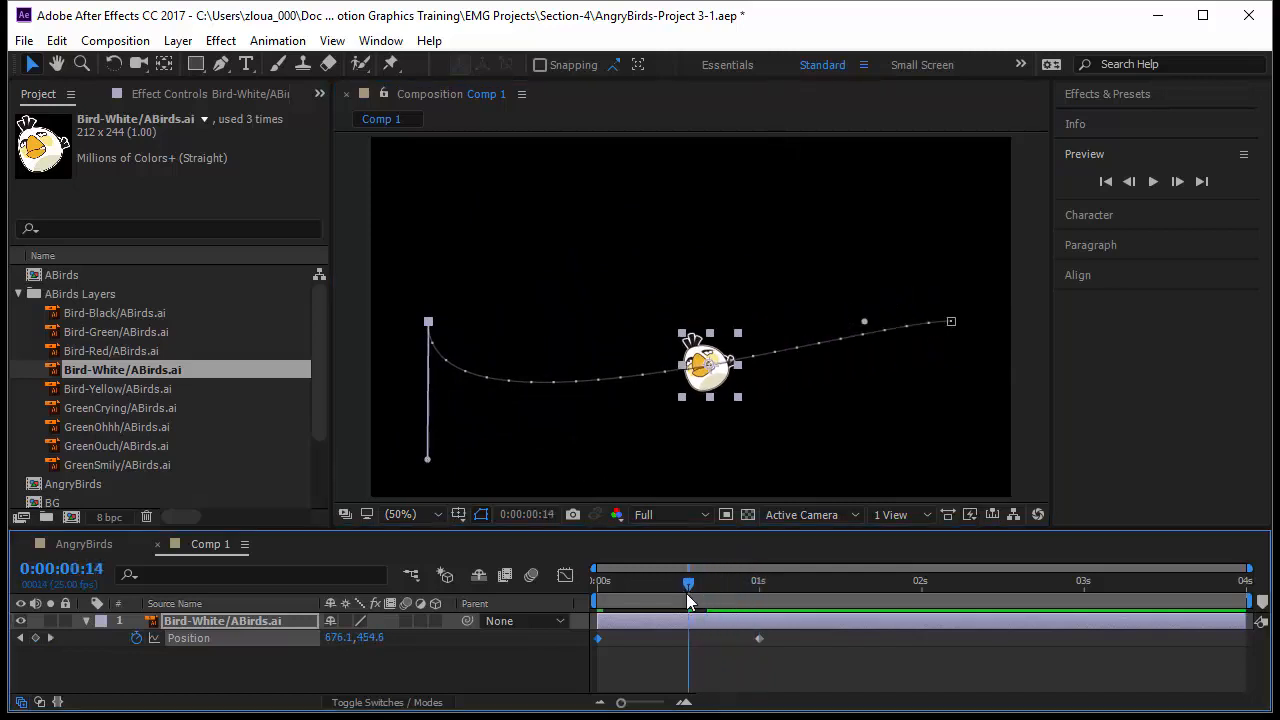
drag(864, 321, 717, 179)
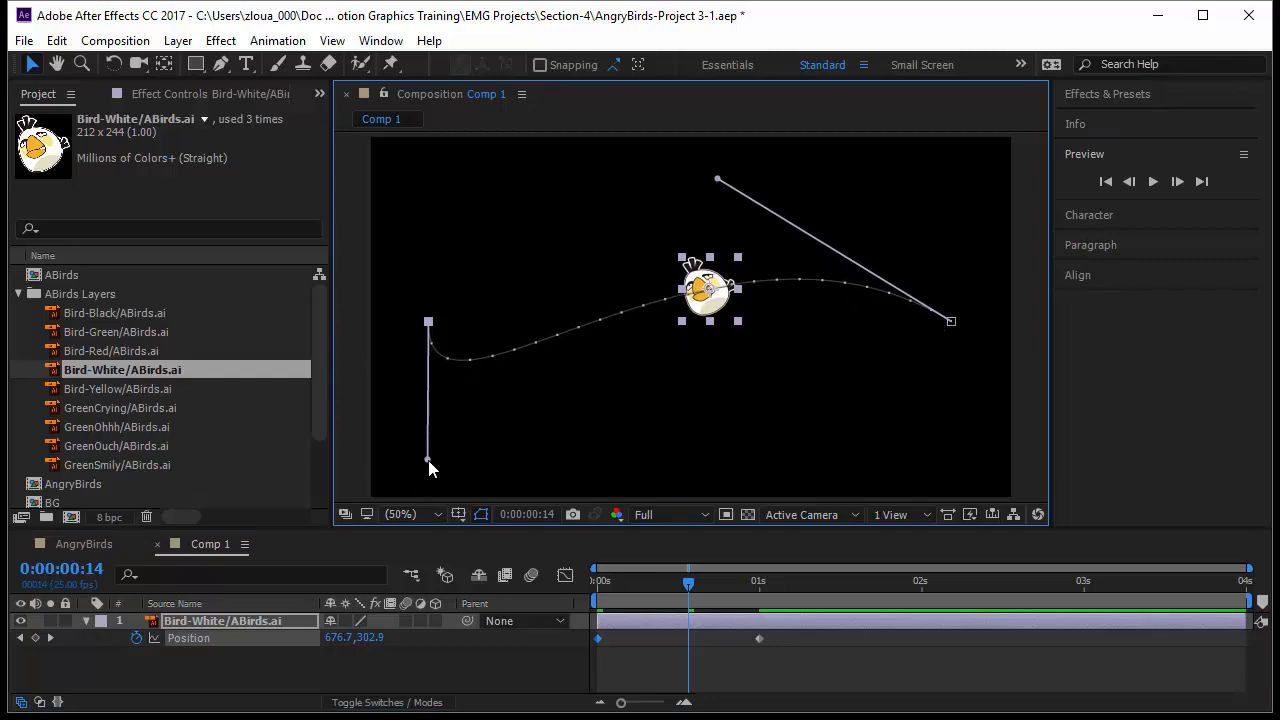
Lower both path endpoints, placing the end at about 1122, 658, and pull their direction handles straight up to form one tall arch.
drag(428, 460, 431, 163)
drag(428, 322, 425, 458)
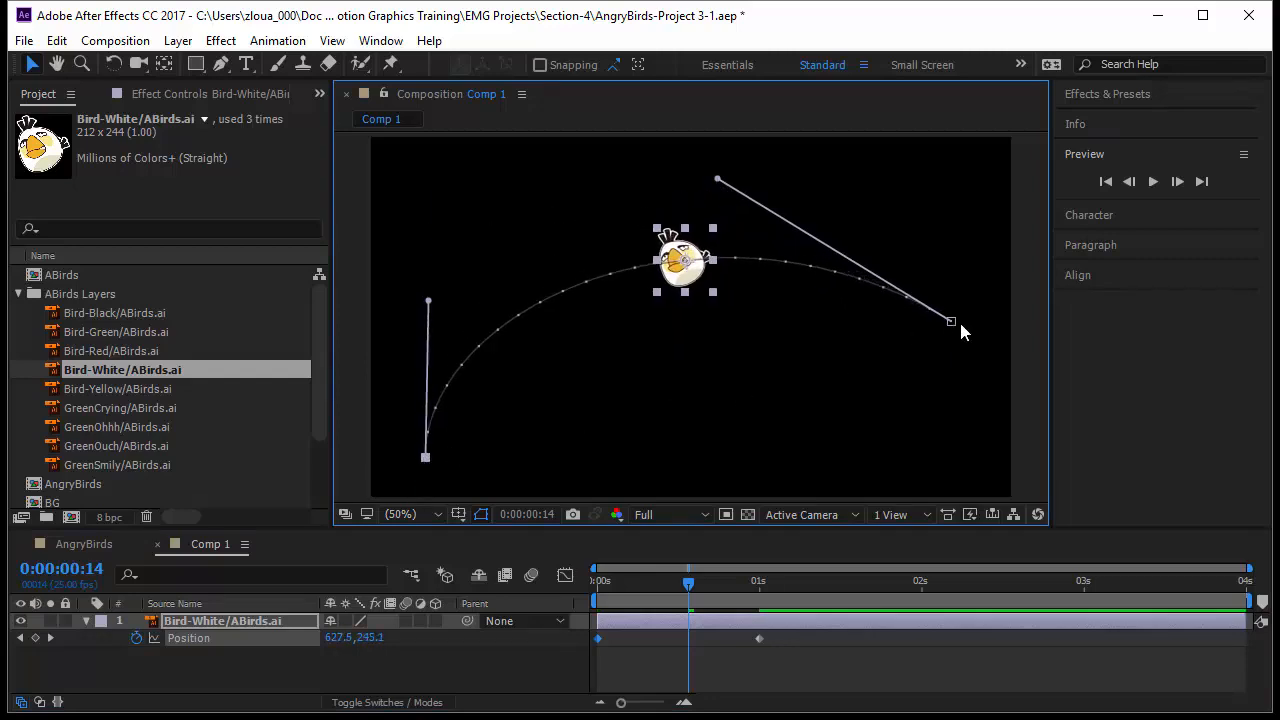
drag(950, 324, 932, 466)
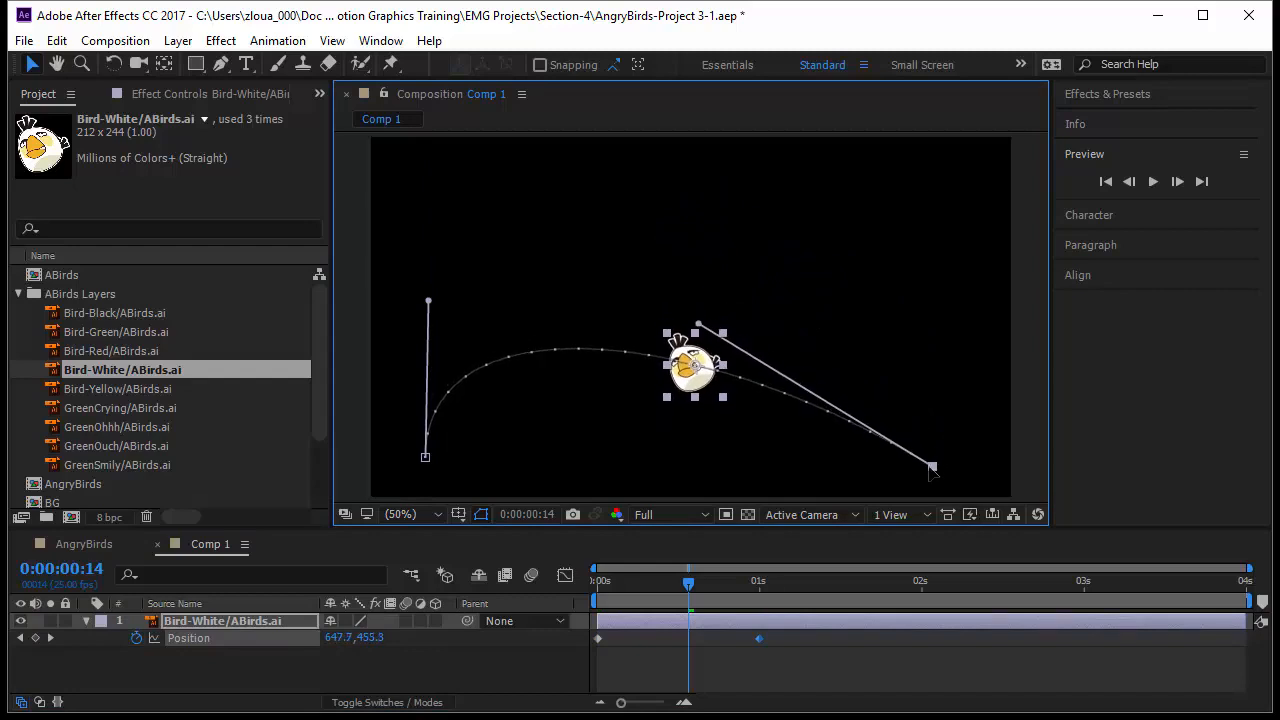
drag(700, 330, 917, 149)
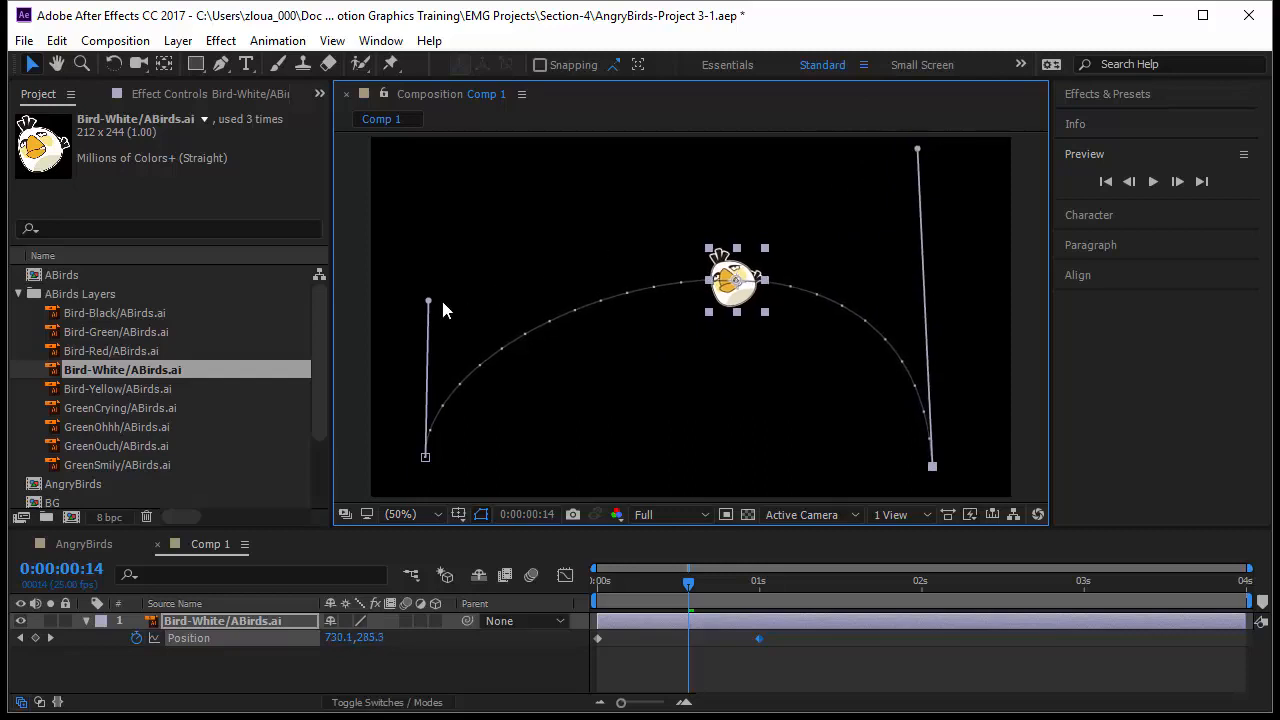
drag(428, 301, 426, 162)
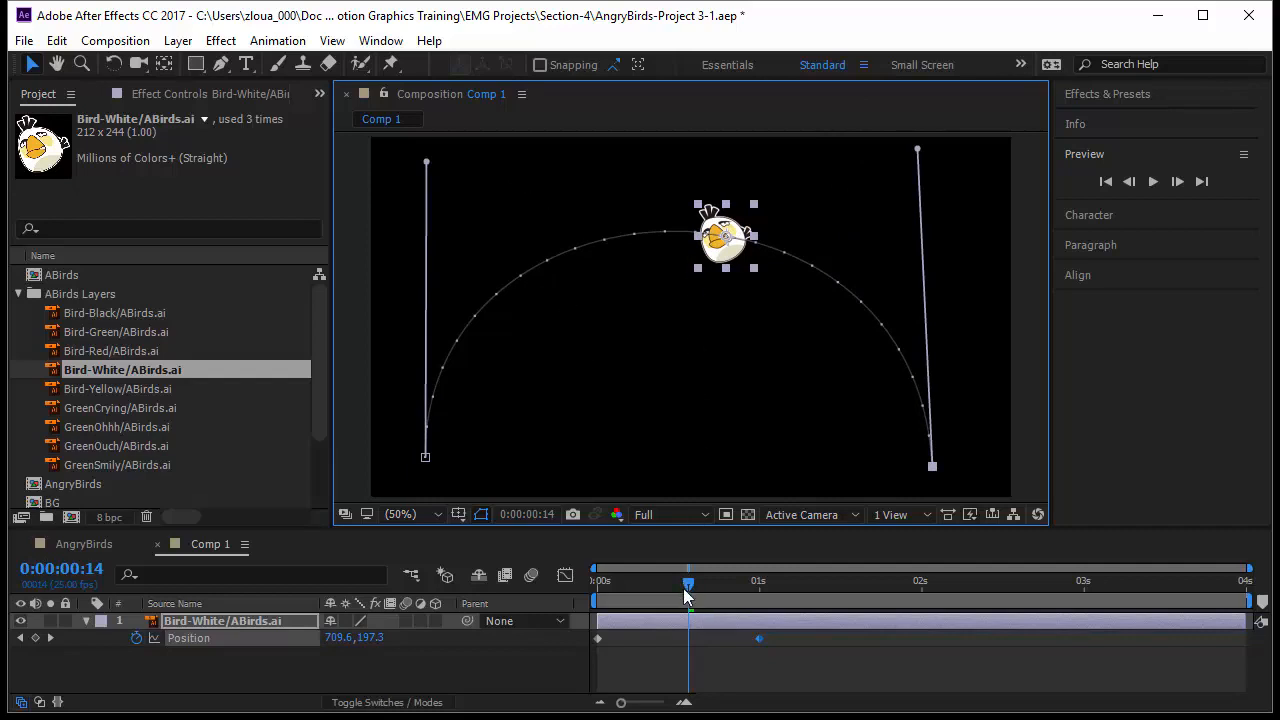
Add a position keyframe at frame 13 with the bird lowered to about 623, 618, and level its direction handles.
mouse_move(685, 586)
mouse_down()
mouse_move(668, 603)
mouse_move(680, 595)
mouse_up()
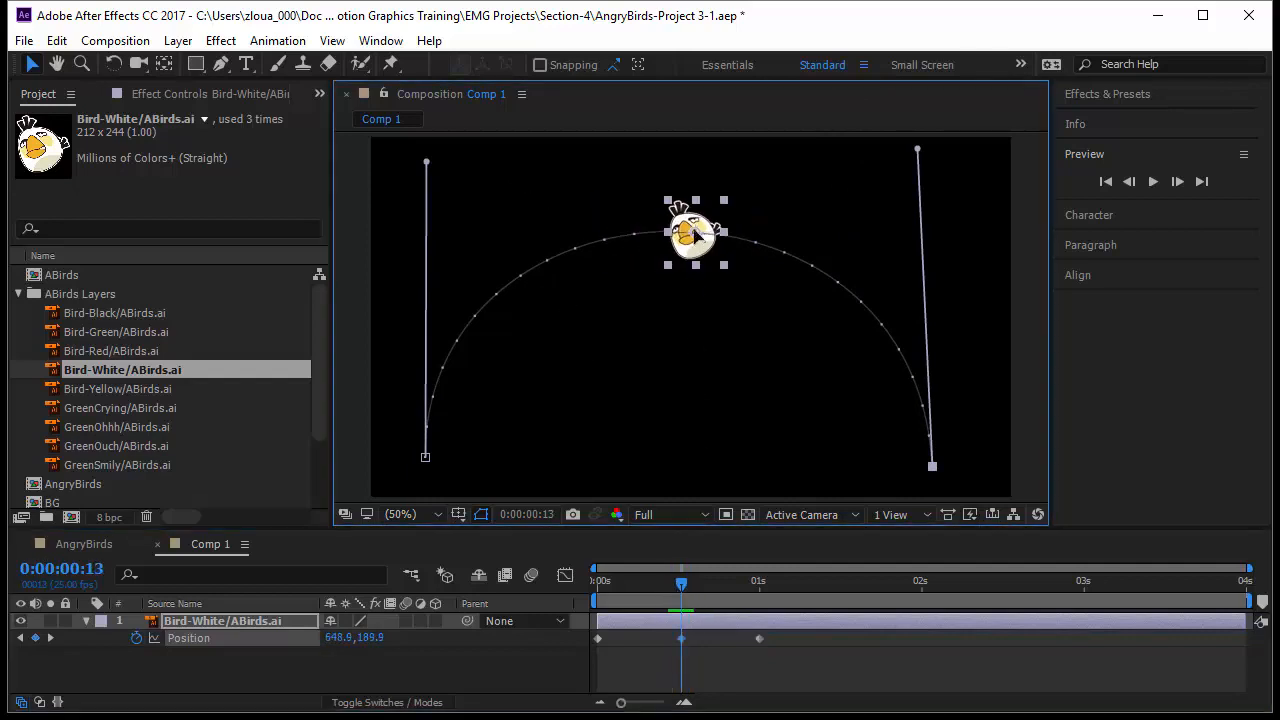
drag(694, 240, 688, 452)
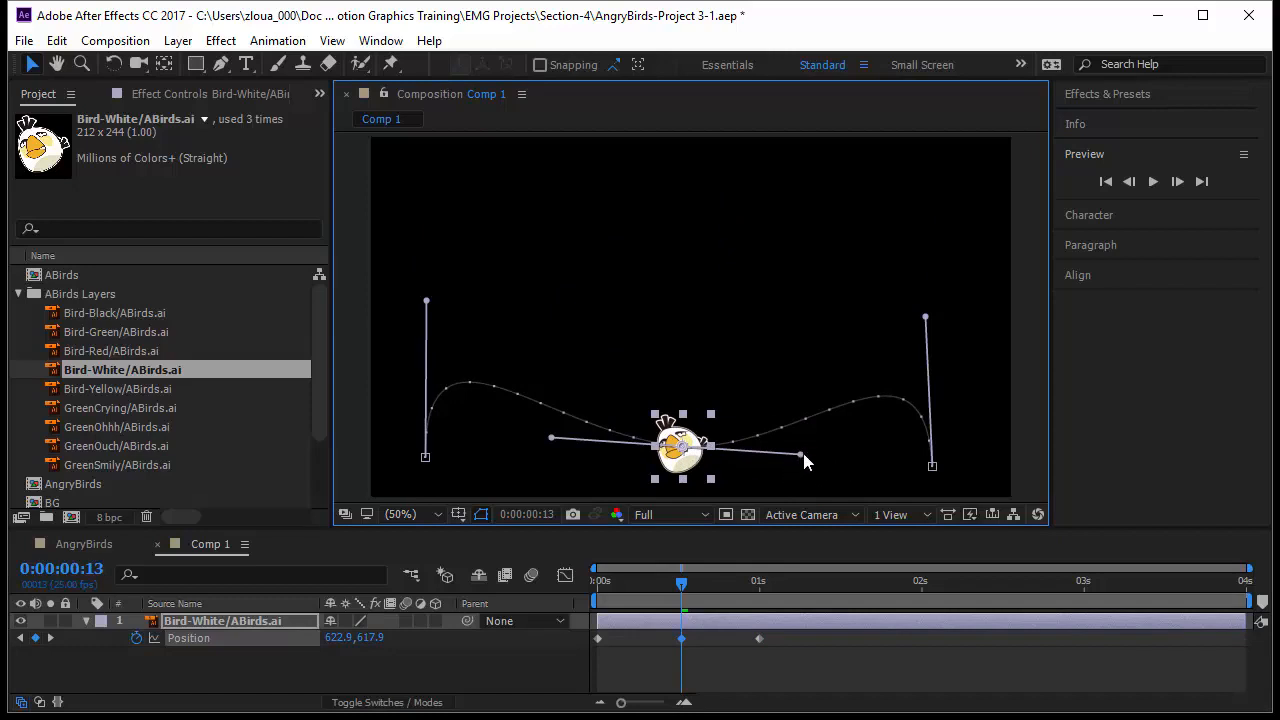
drag(805, 461, 780, 448)
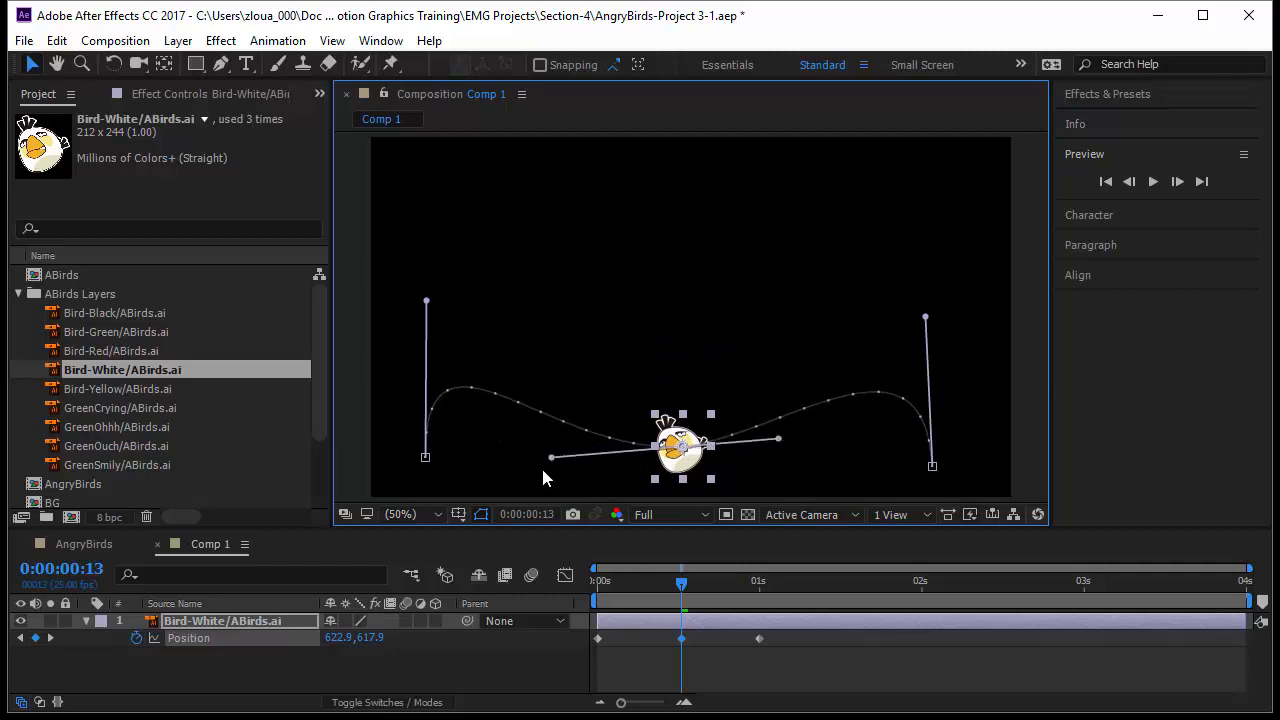
drag(553, 459, 585, 452)
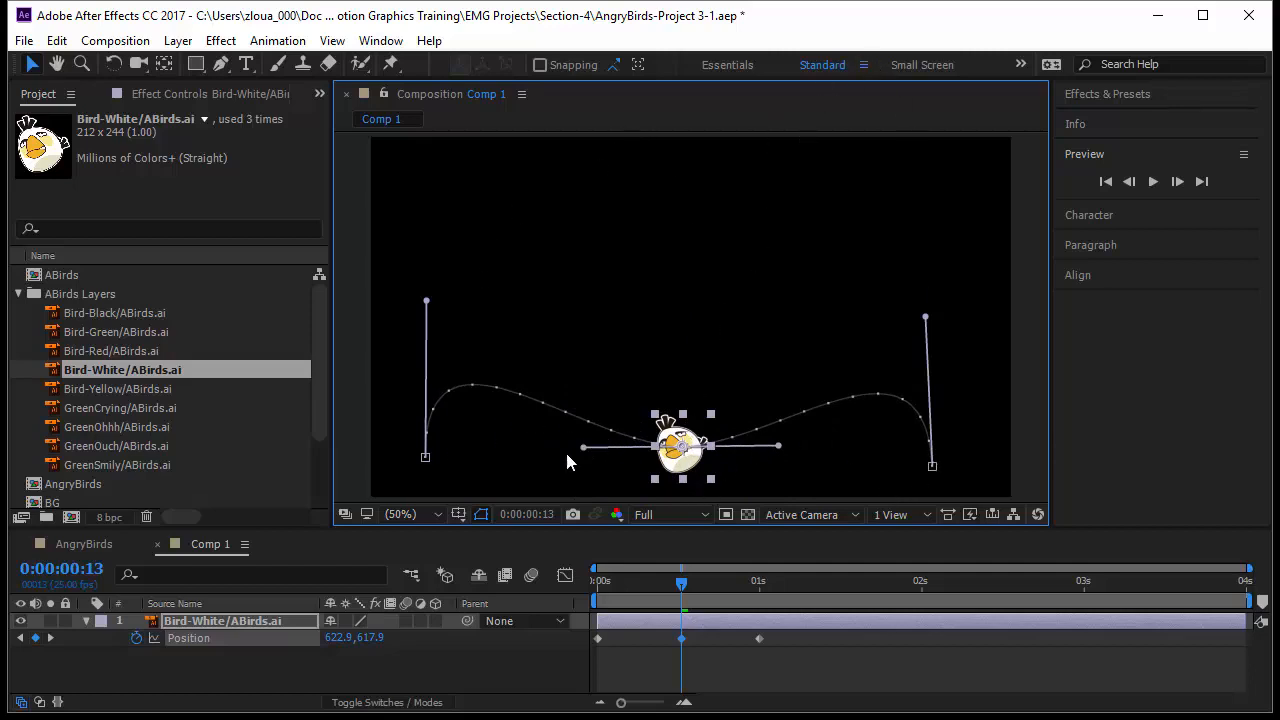
Set the spatial interpolation of the frame 13 position keyframe to Bezier.
right_click(681, 448)
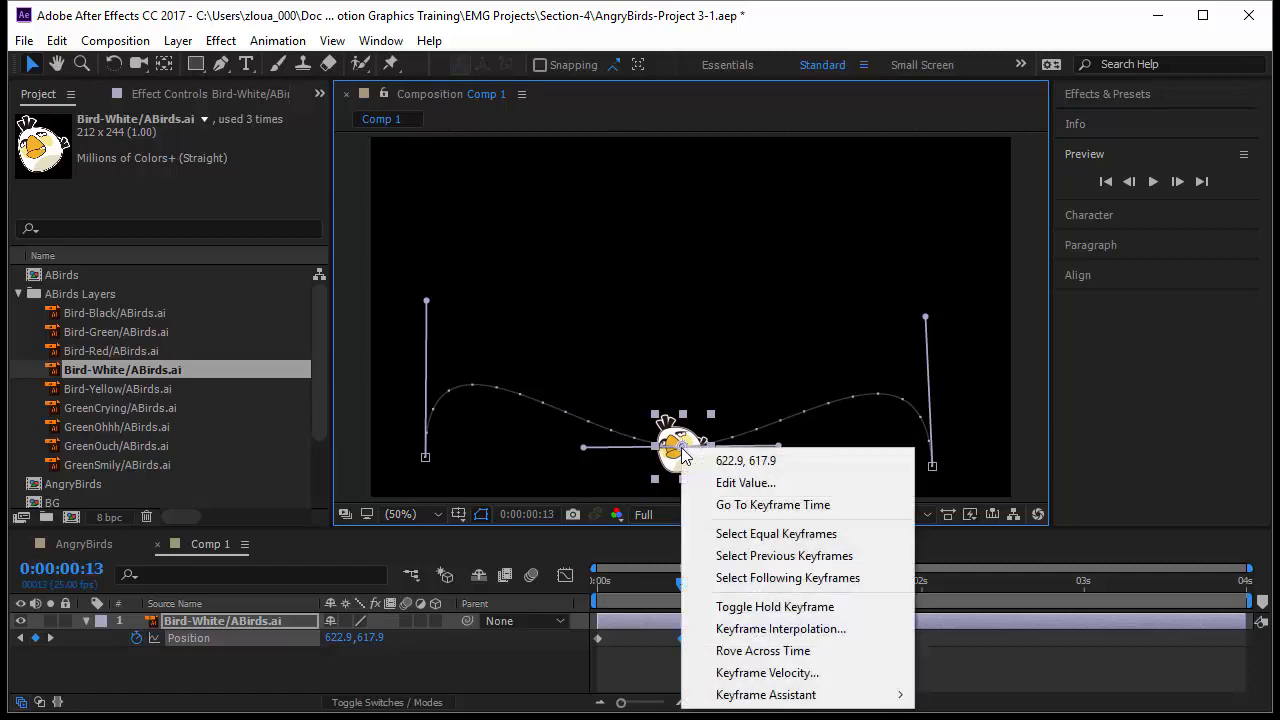
click(755, 628)
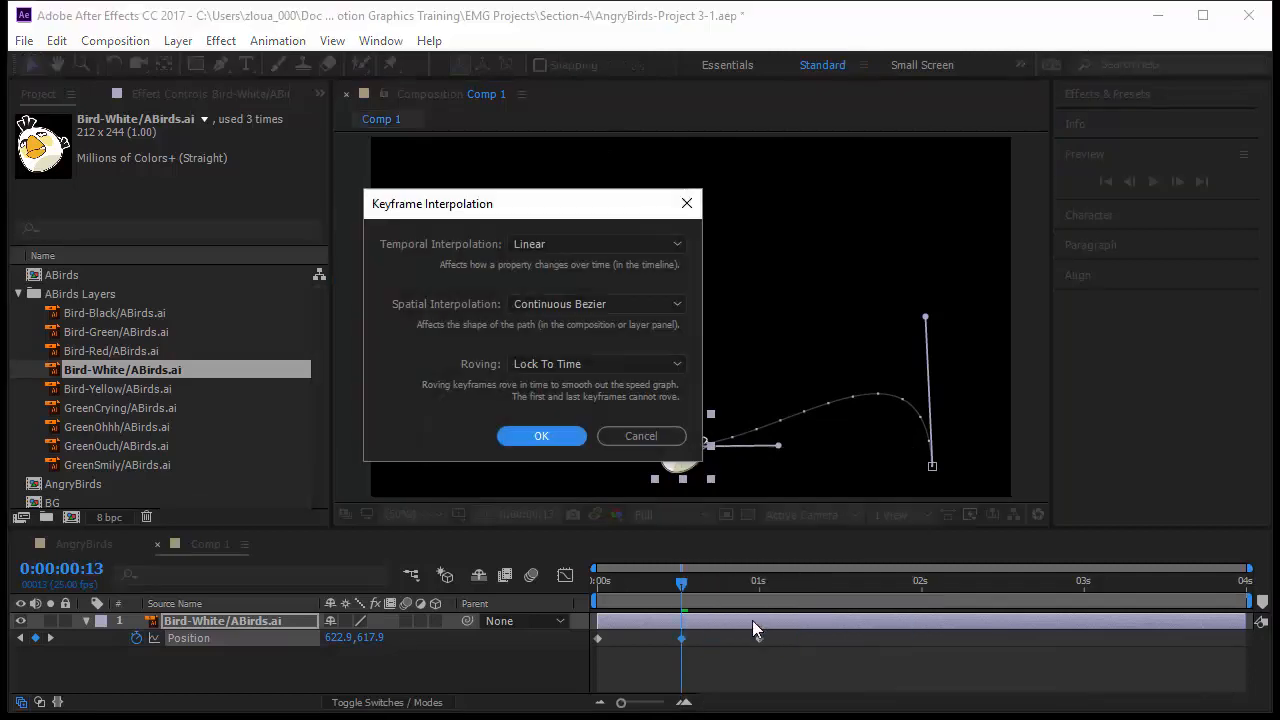
click(594, 306)
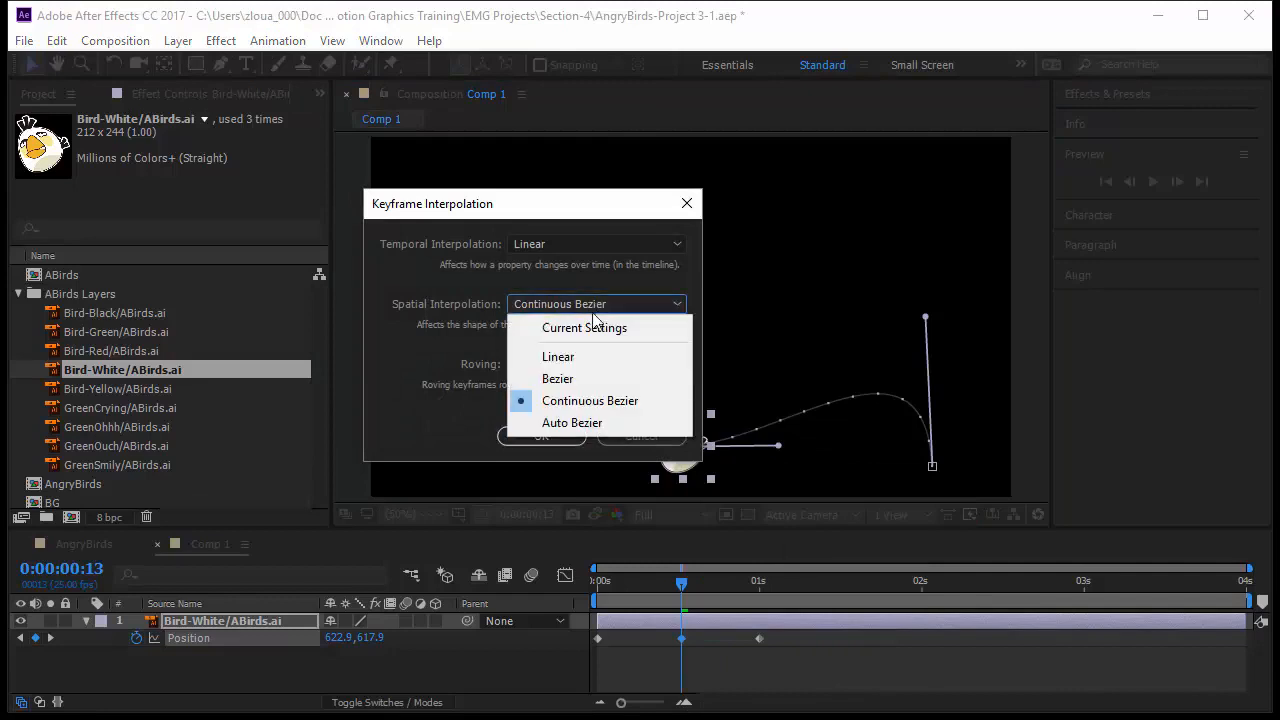
click(594, 378)
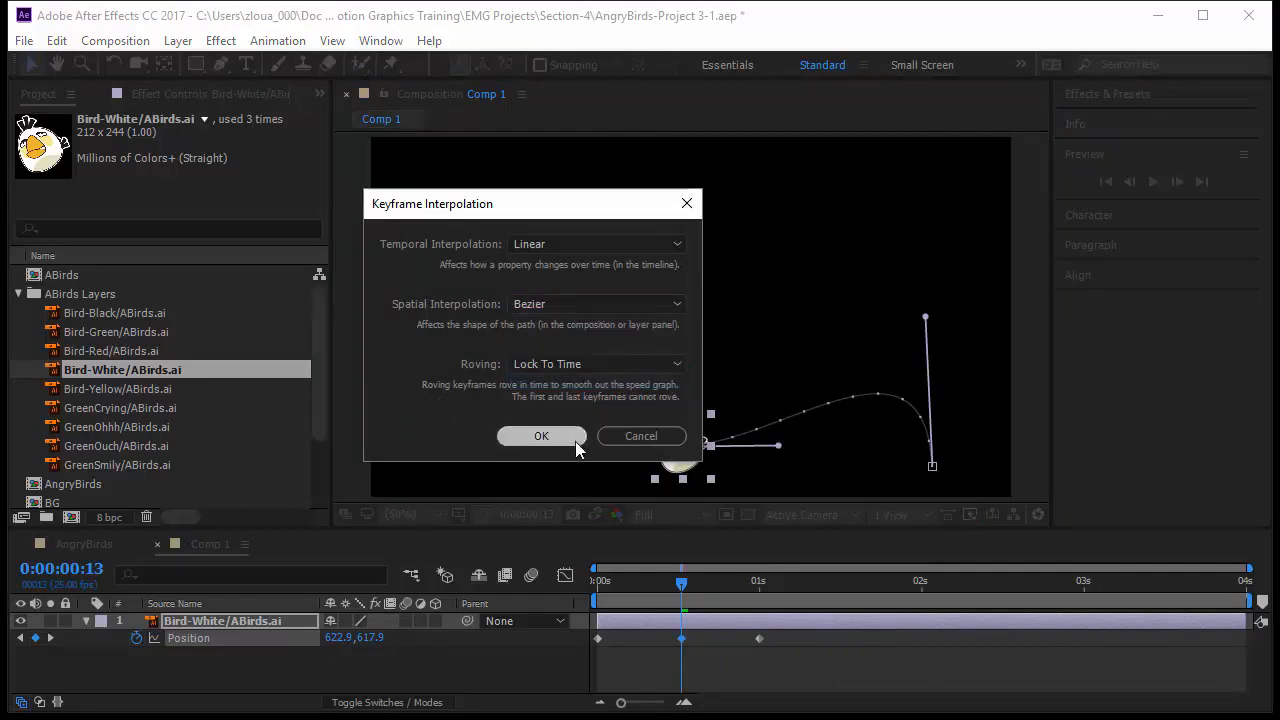
click(577, 442)
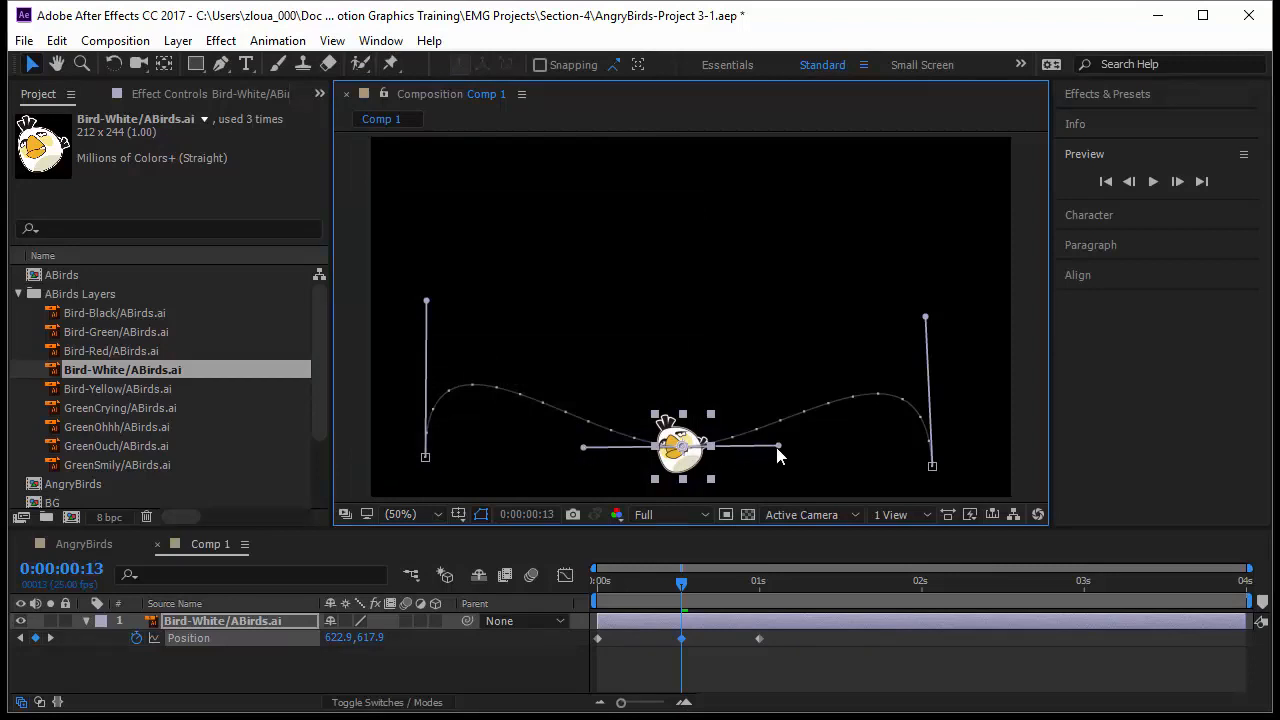
Pull both middle keyframe handles straight up and raise the outer handles to shape the path into two rounded hops.
drag(778, 446, 679, 149)
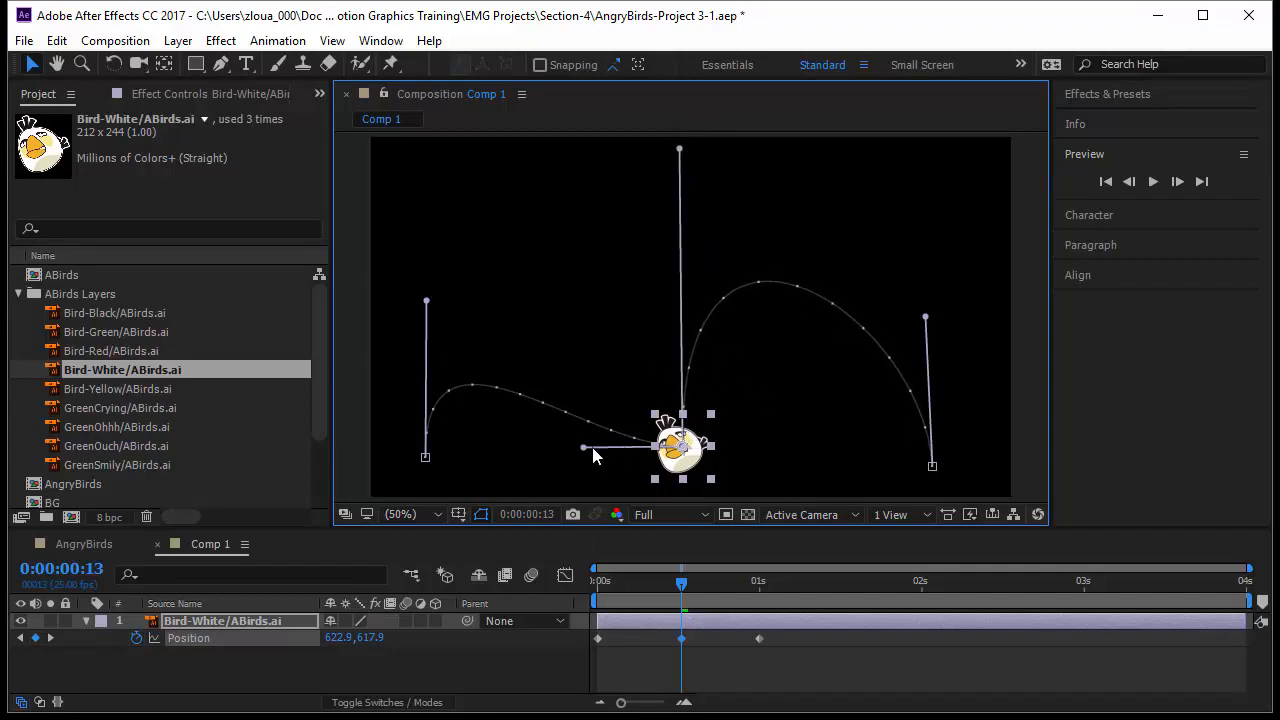
drag(584, 447, 672, 145)
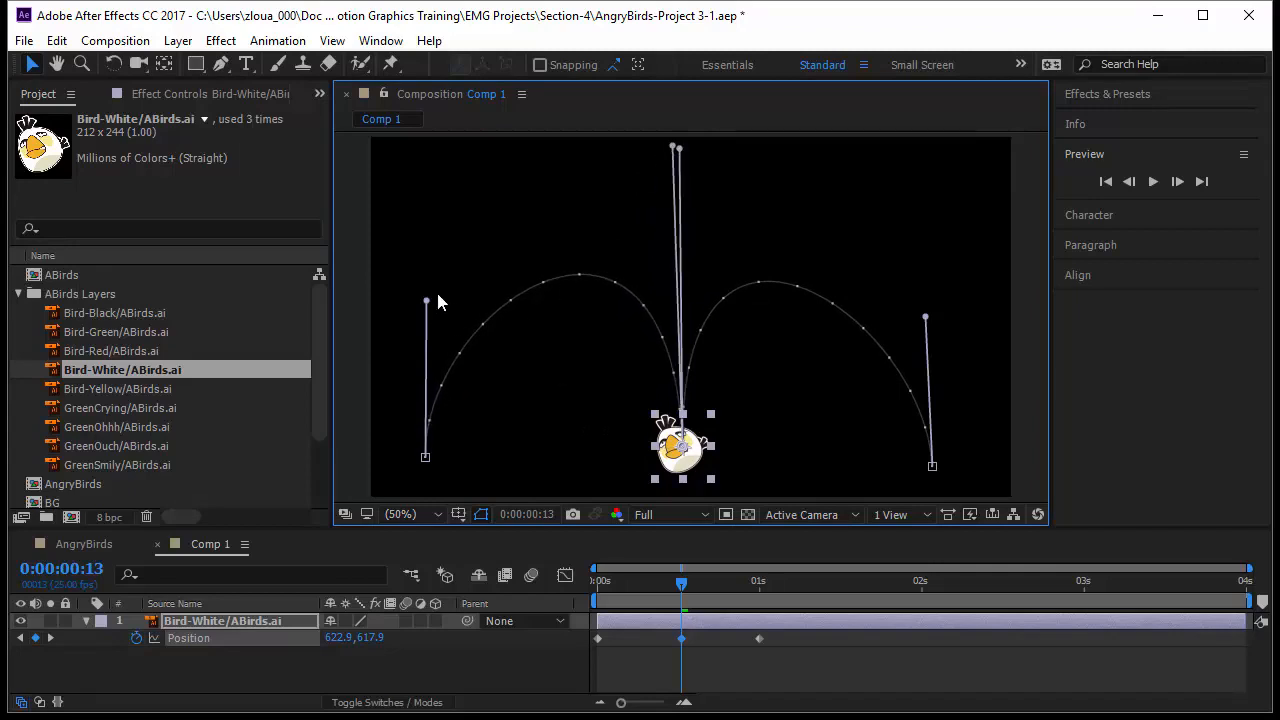
drag(427, 305, 413, 255)
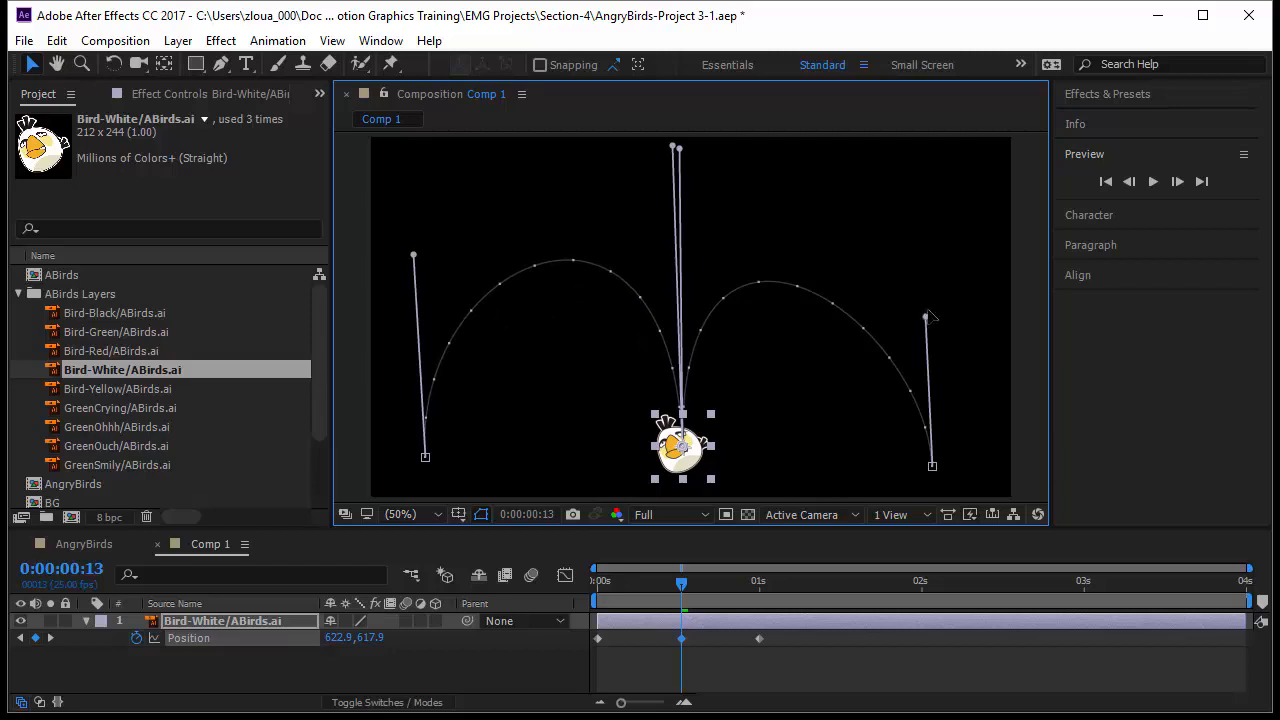
drag(928, 321, 966, 224)
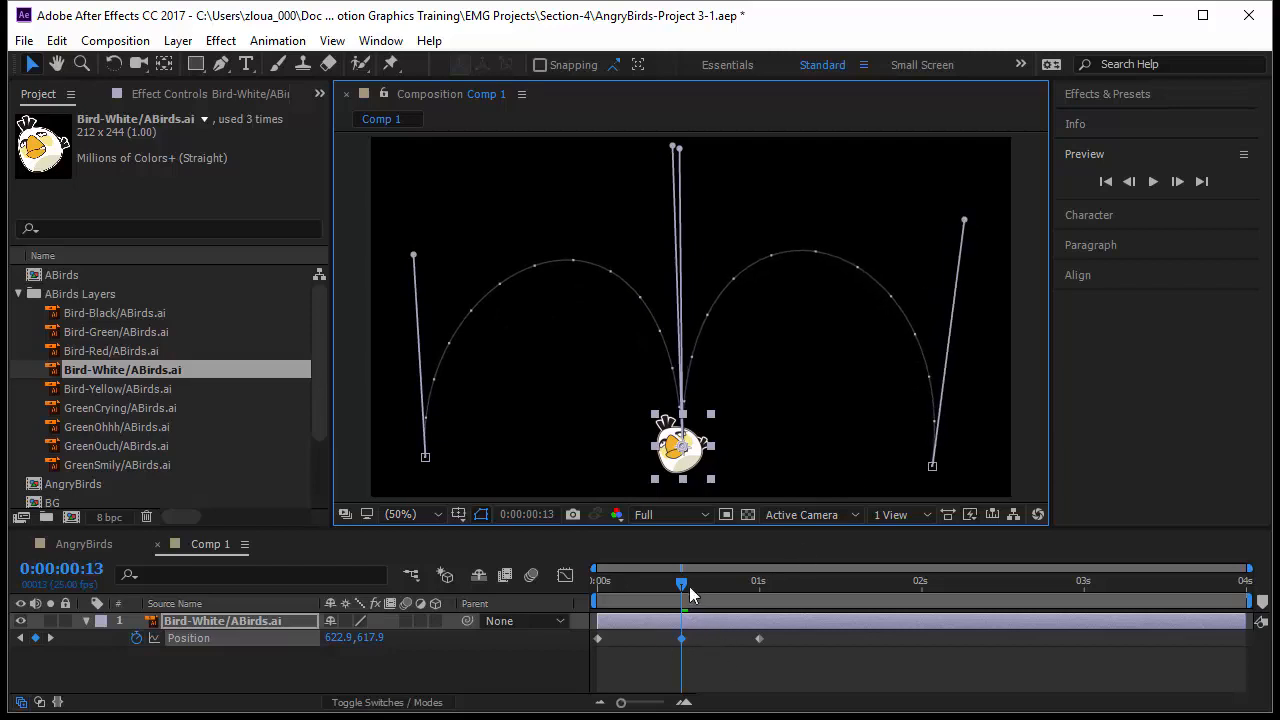
Add a position keyframe at frame 19 with the bird lowered to about 873, 463, and pull its outgoing handle straight up.
drag(689, 588, 726, 584)
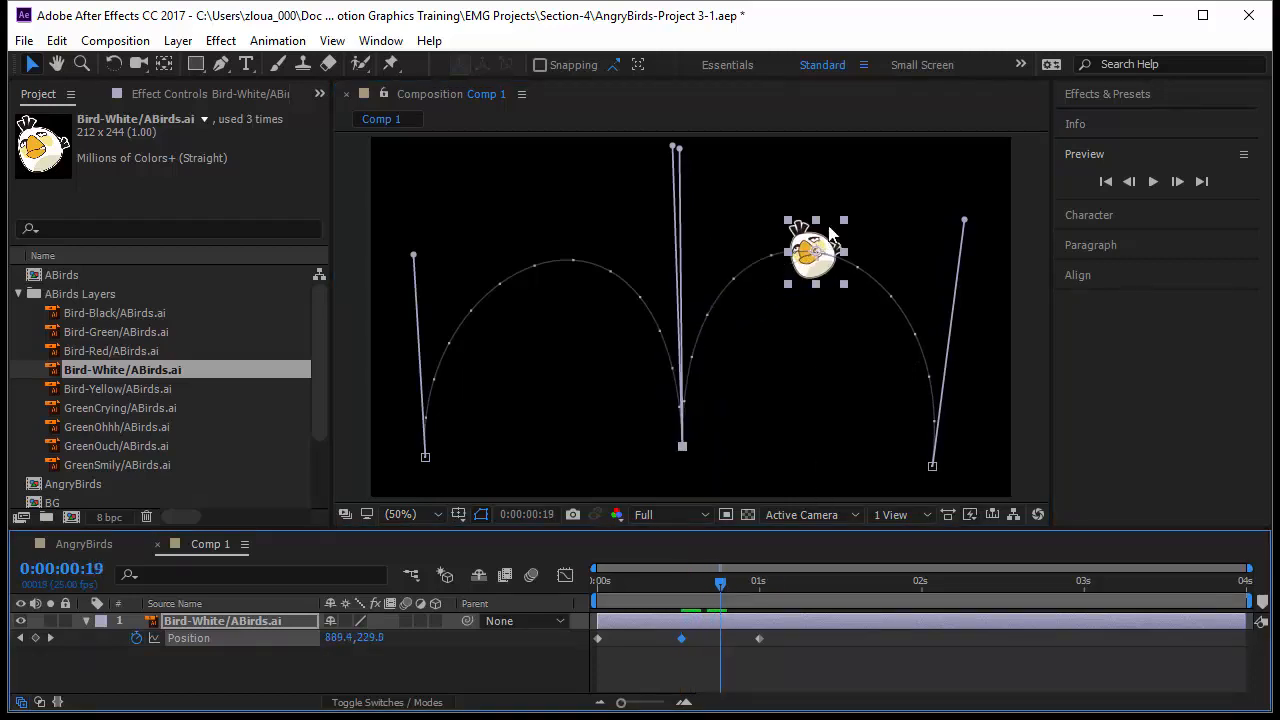
drag(818, 258, 806, 373)
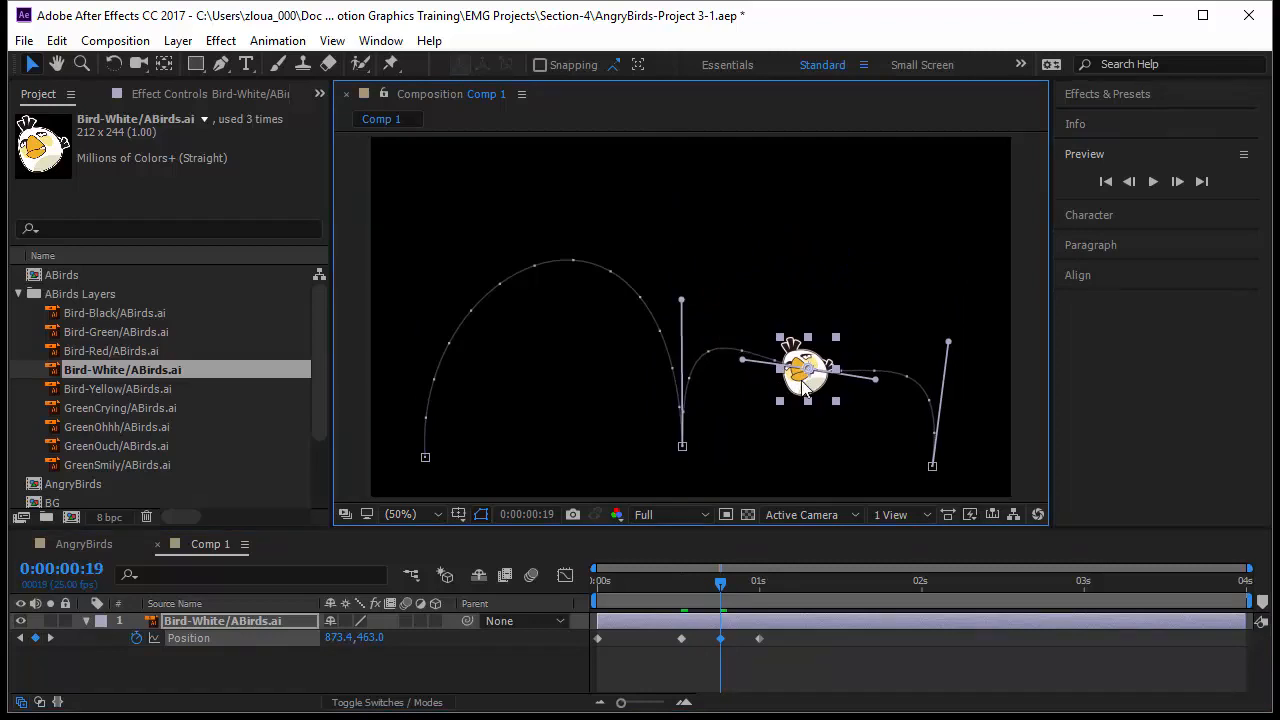
drag(877, 380, 808, 172)
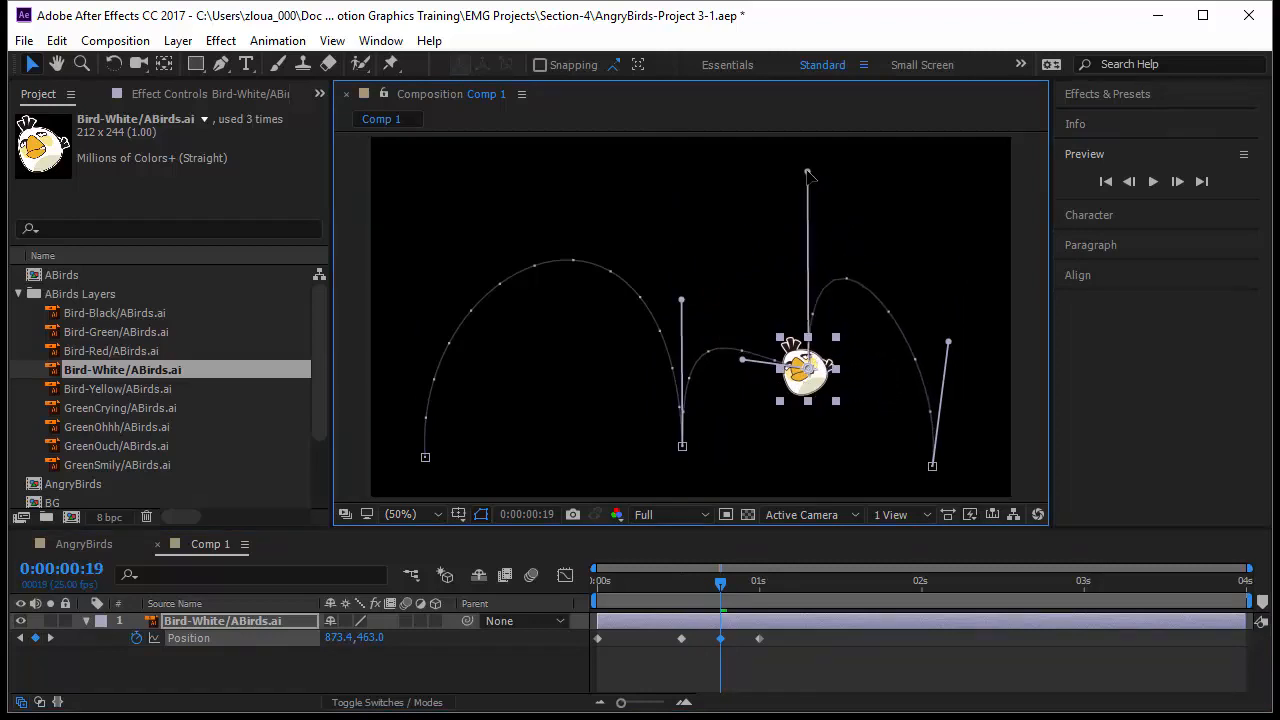
Set the spatial interpolation of the frame 19 position keyframe to Continuous Bezier.
right_click(808, 367)
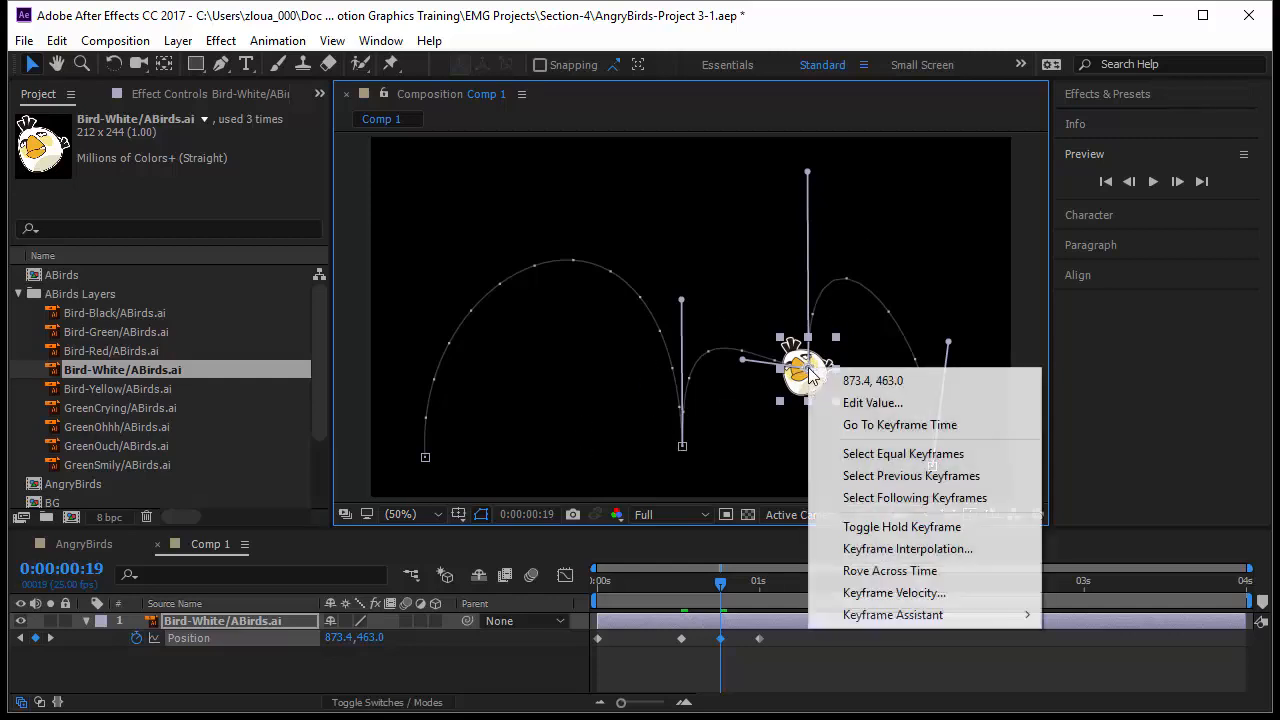
click(898, 551)
click(532, 302)
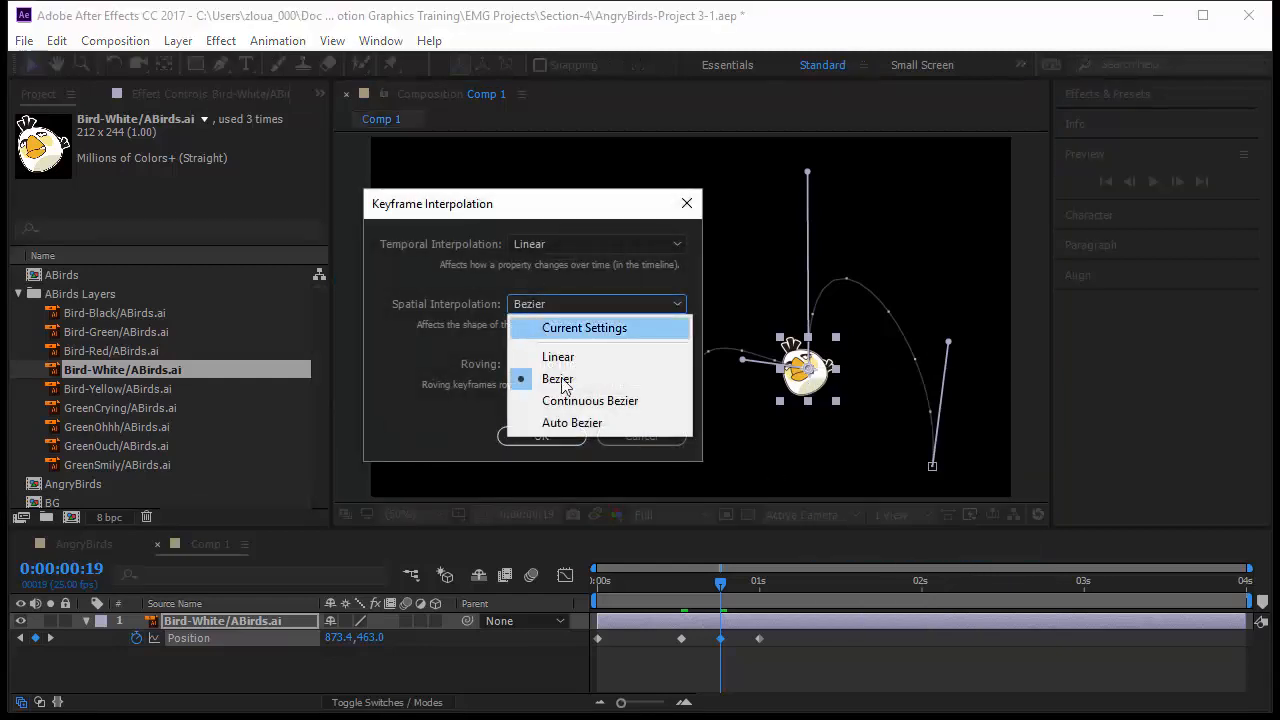
click(609, 401)
click(571, 435)
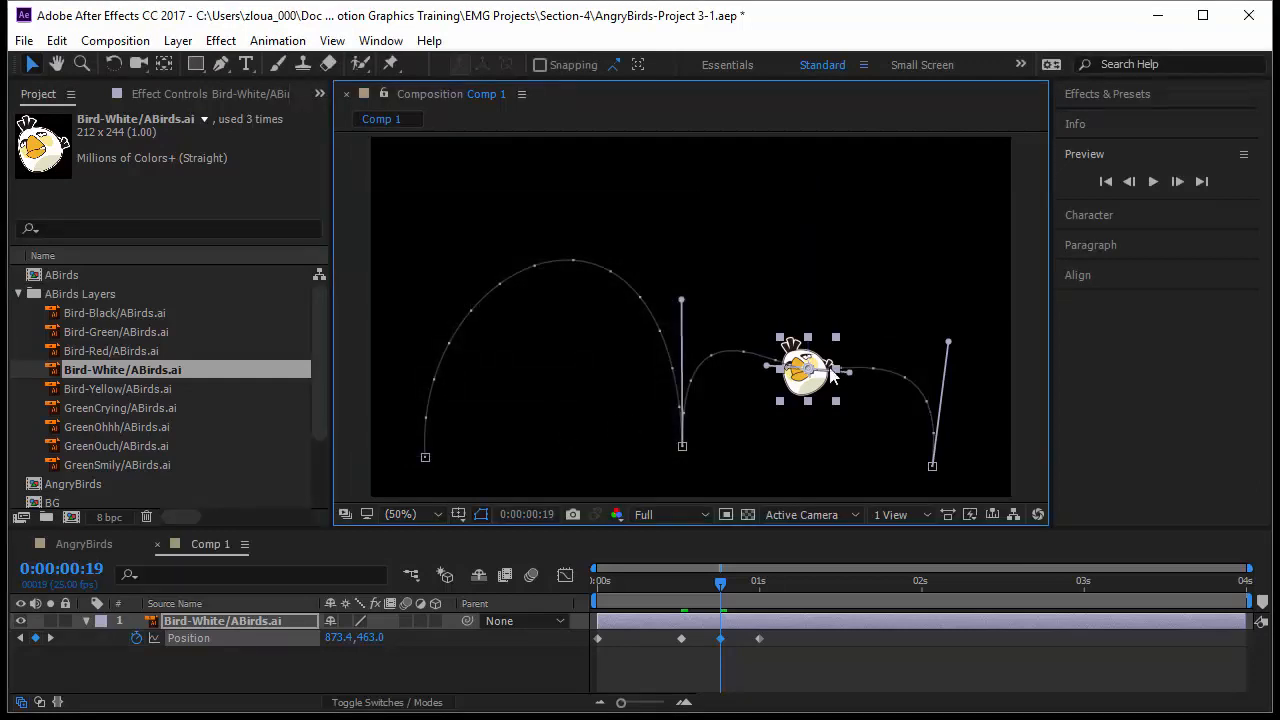
Raise the bird at frame 19 to about 863, 187 and lengthen its handles sideways to broaden the second hop.
drag(805, 372, 963, 230)
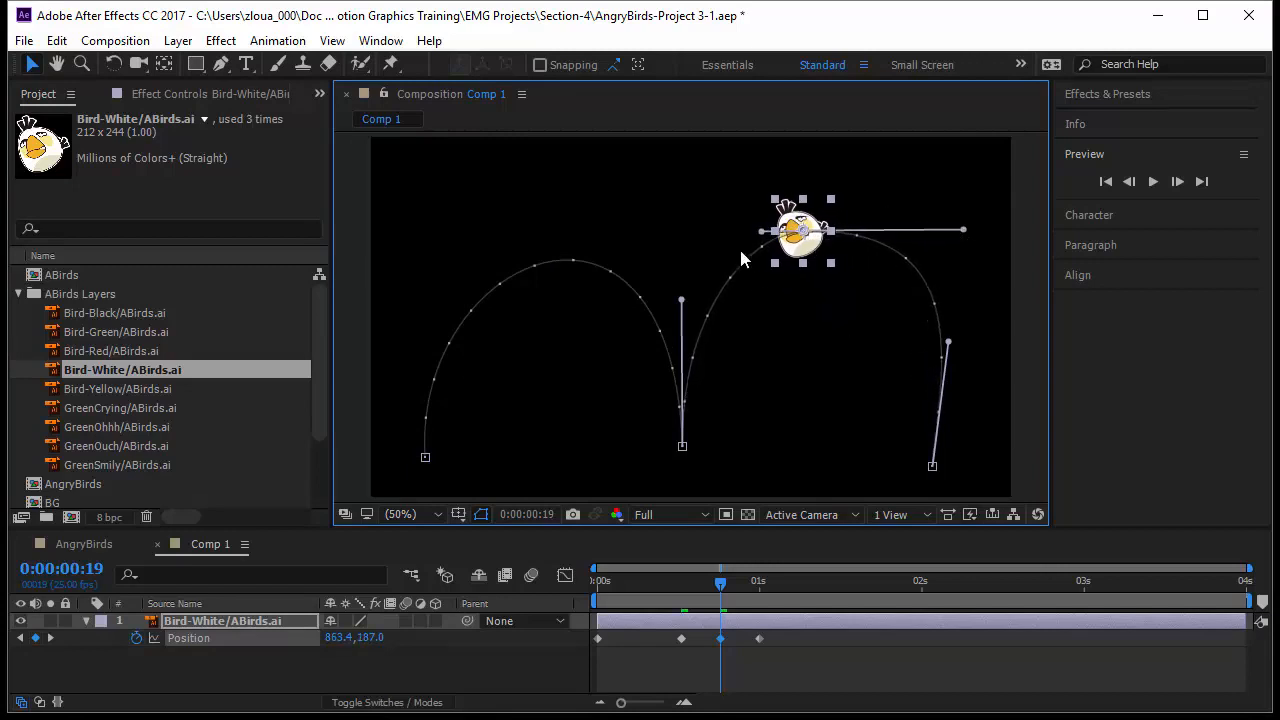
drag(763, 232, 691, 235)
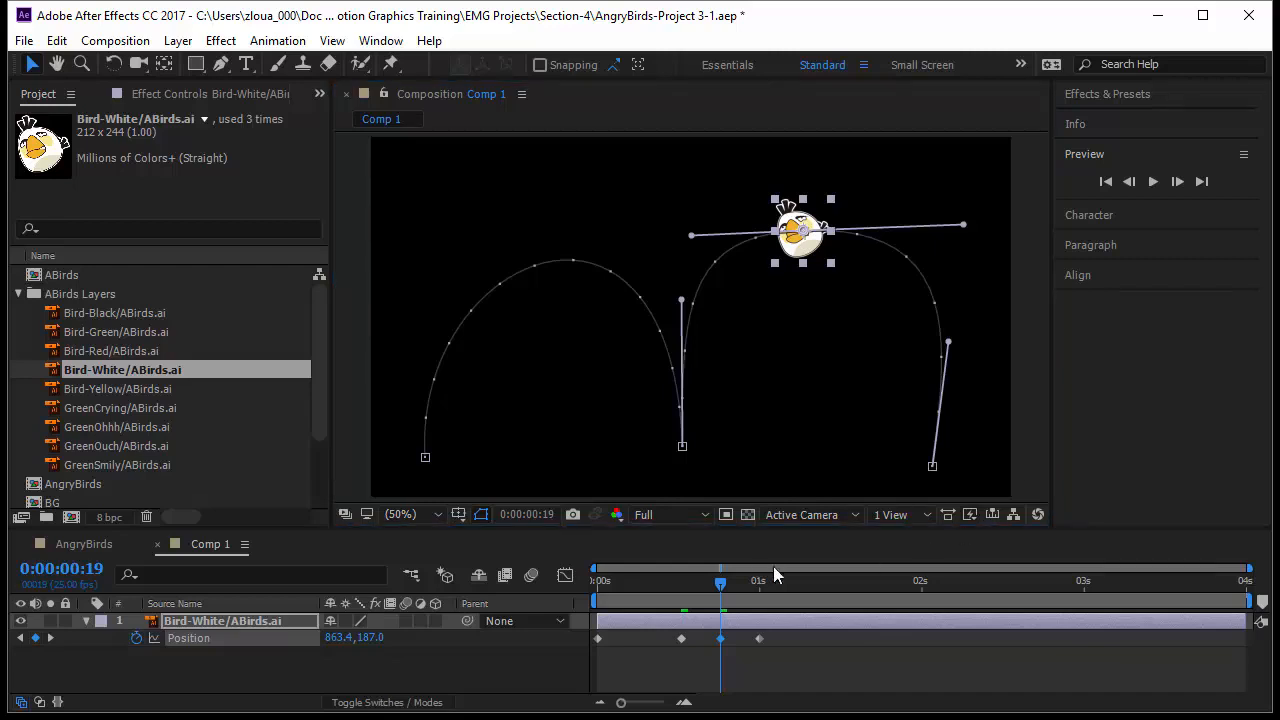
Set the end of the work area at 2 seconds.
click(1106, 182)
click(922, 587)
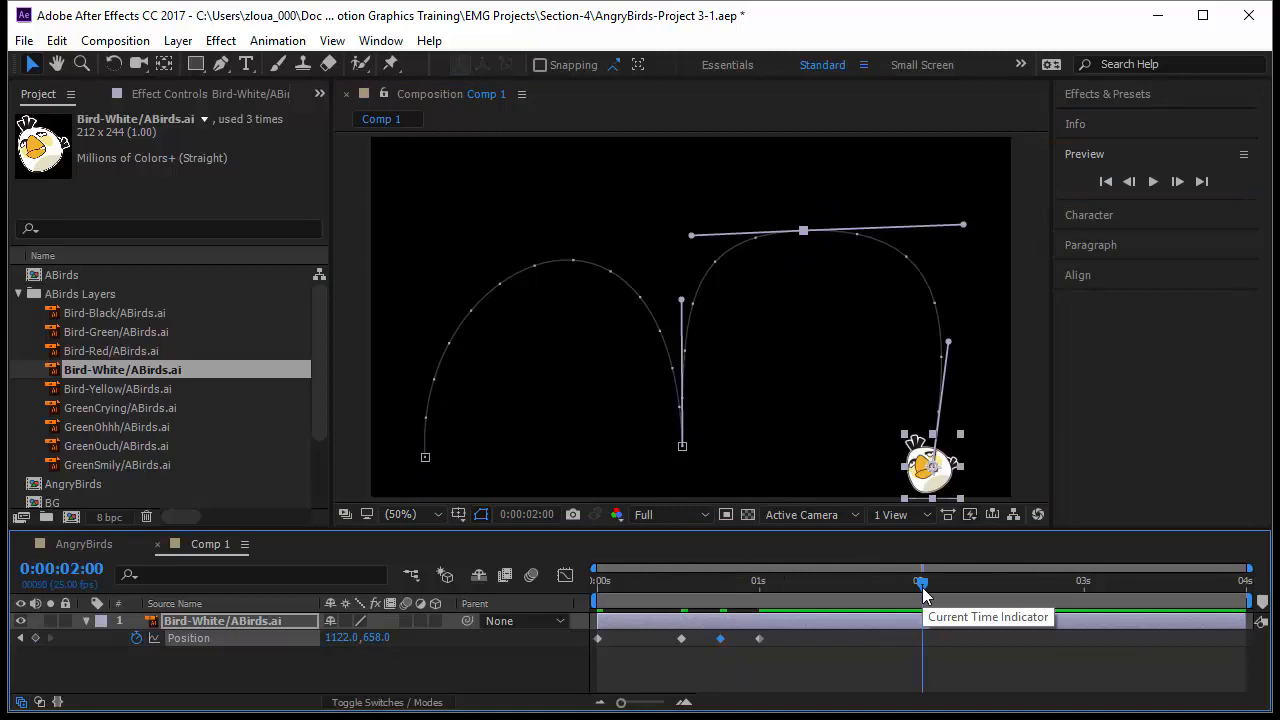
key(n)
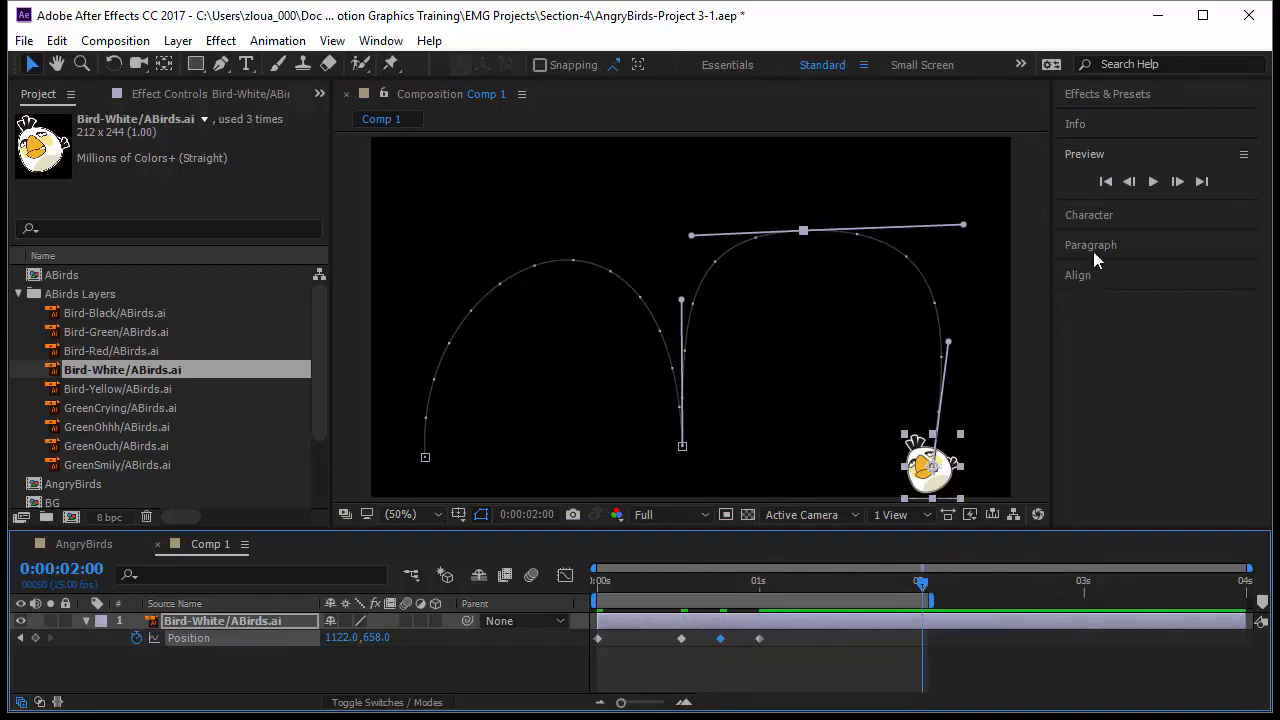
Preview the bird's hopping animation over the work area and check the playback options.
click(1152, 182)
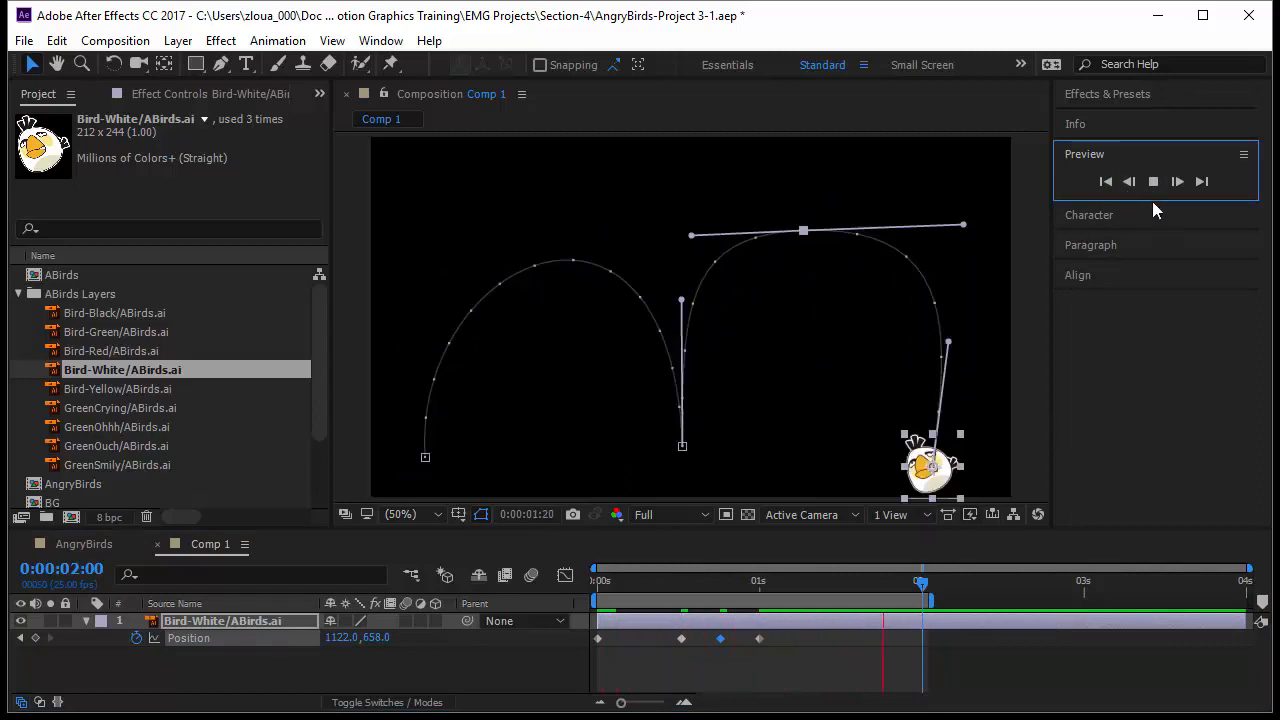
drag(1152, 199, 1152, 410)
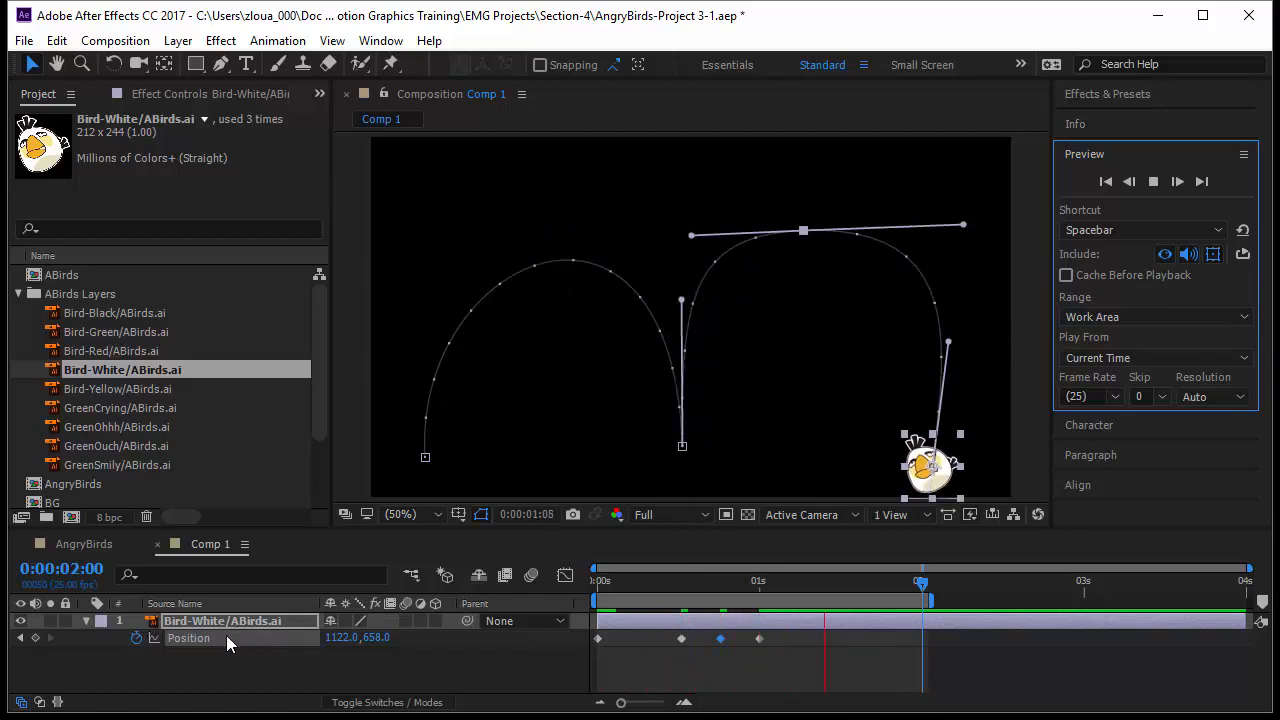
key(space)
drag(1121, 419, 1137, 181)
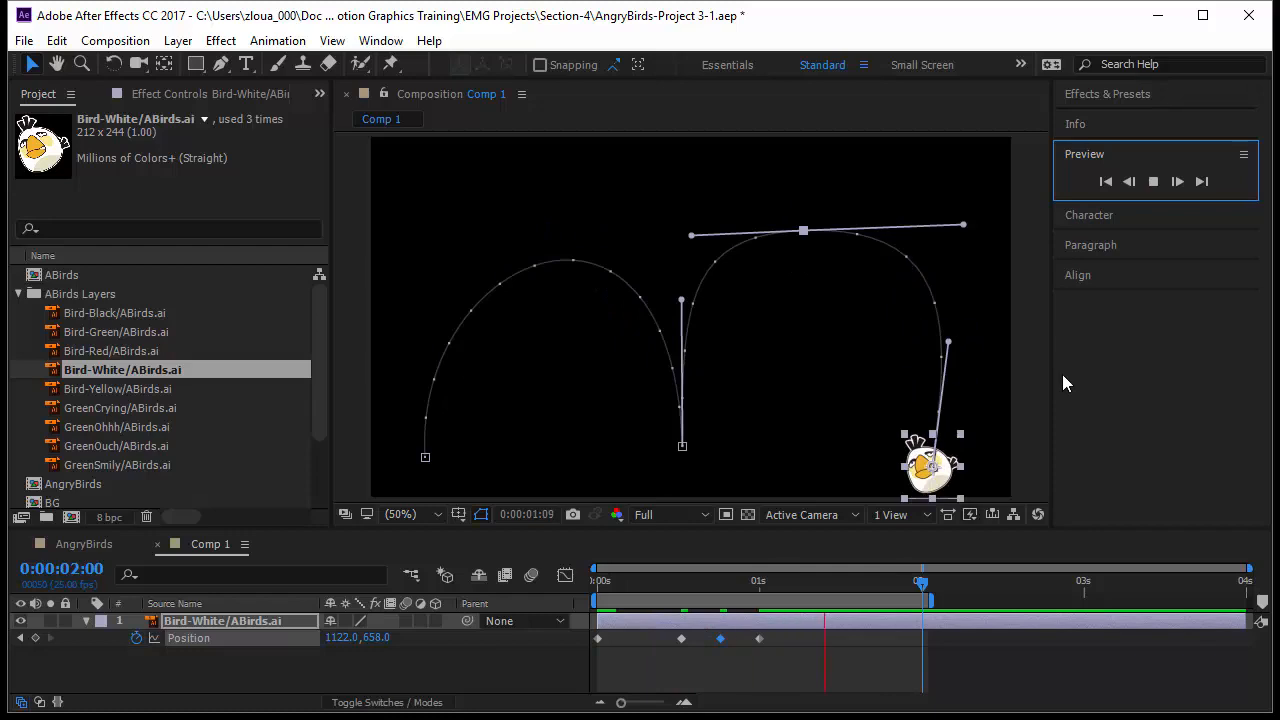